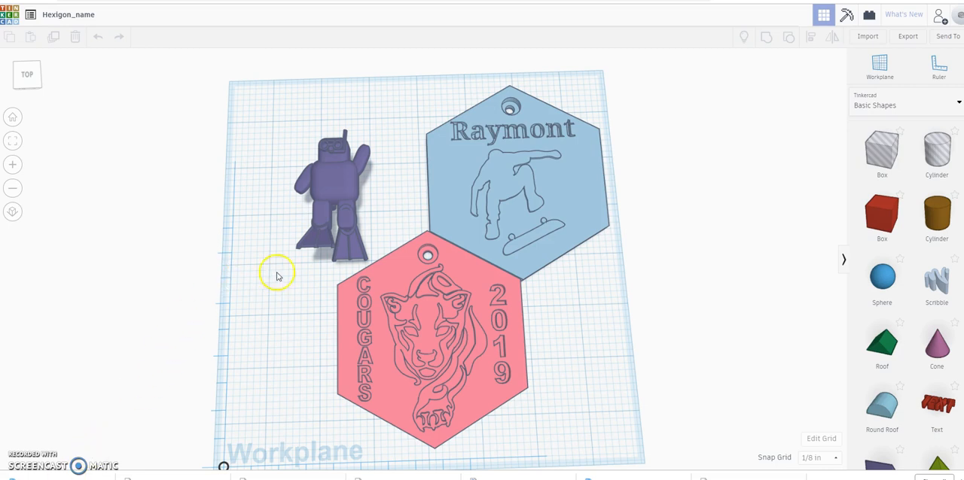
Step: Leave the open Hexigon_name design and create a new 3D design from the dashboard
right_click_drag(570, 329, 564, 305)
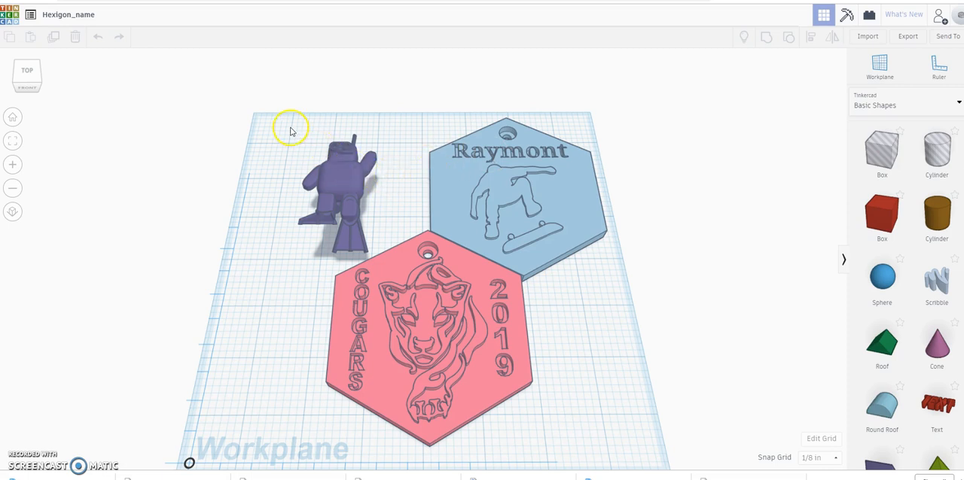
left_click(7, 17)
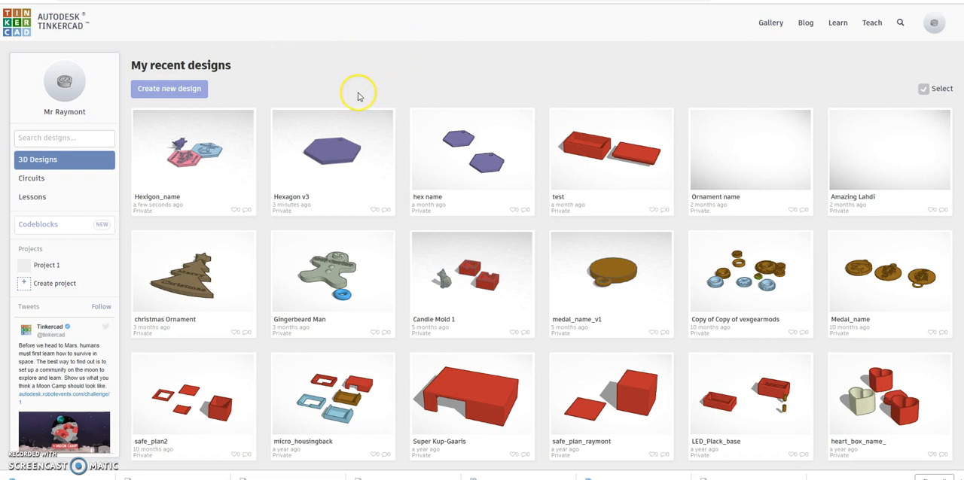
left_click(169, 90)
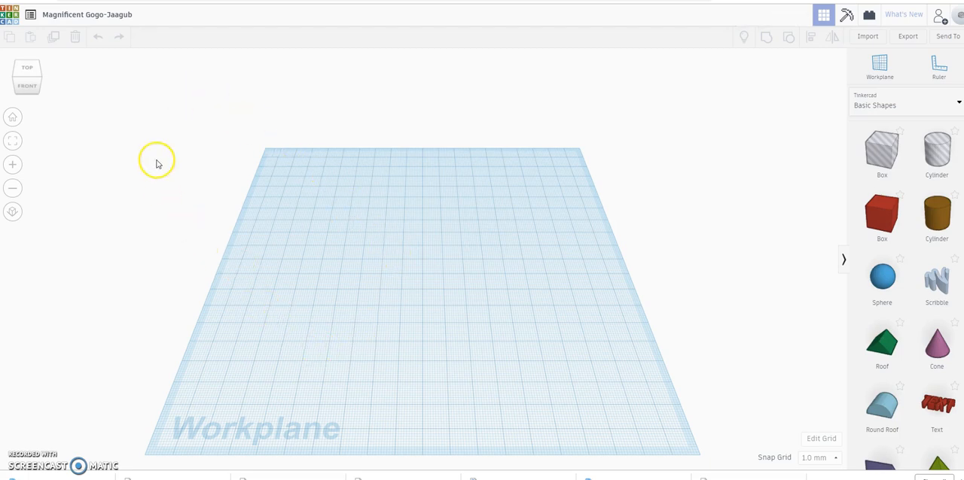
Step: Rename the new design as Hexagon v3
left_click(85, 17)
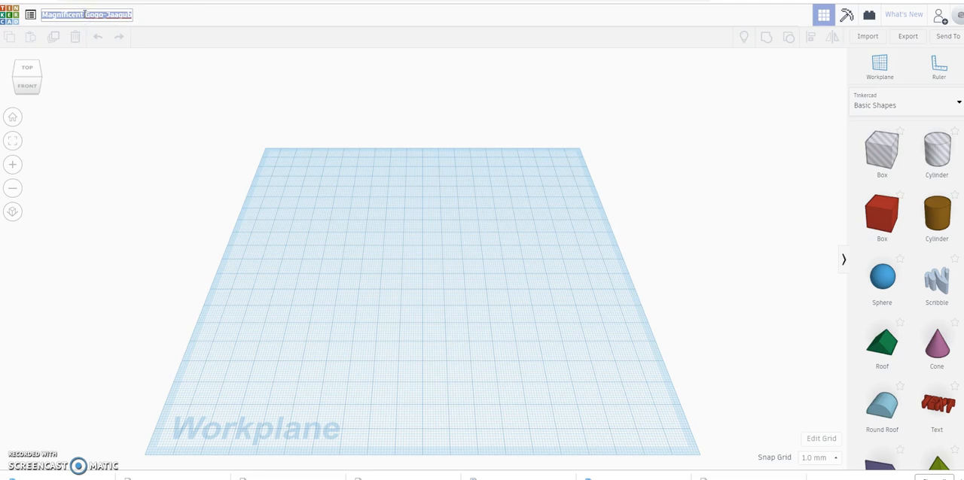
type("H")
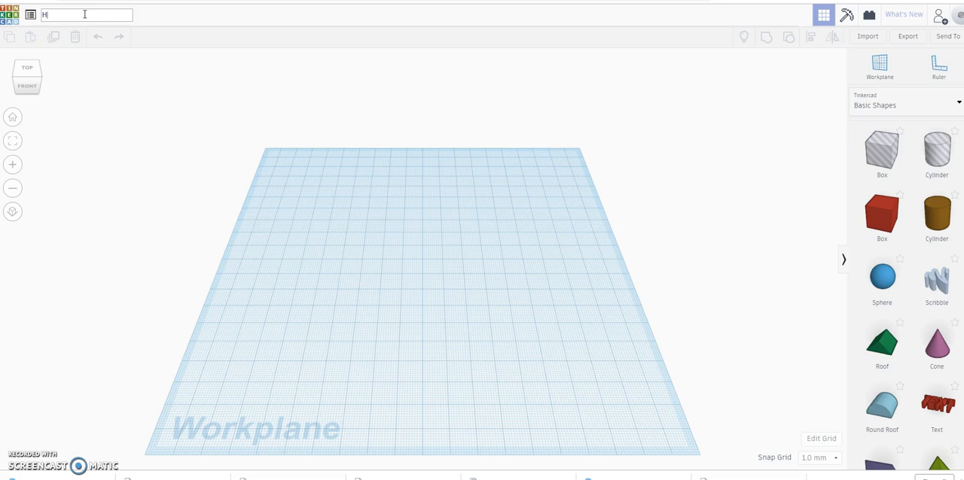
type("x")
key("BackSpace")
type("exagon v3")
key("Return")
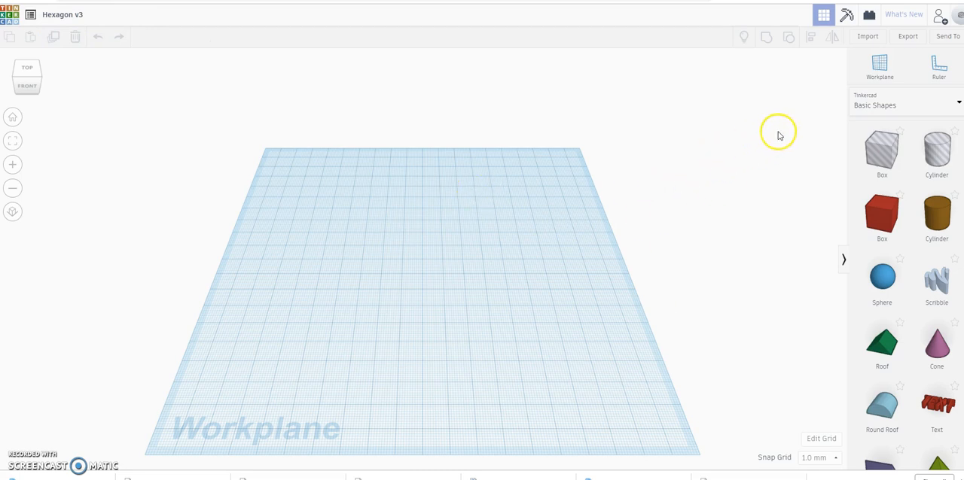
Step: Place a ruler at the front-left corner of the workplane
left_click(935, 72)
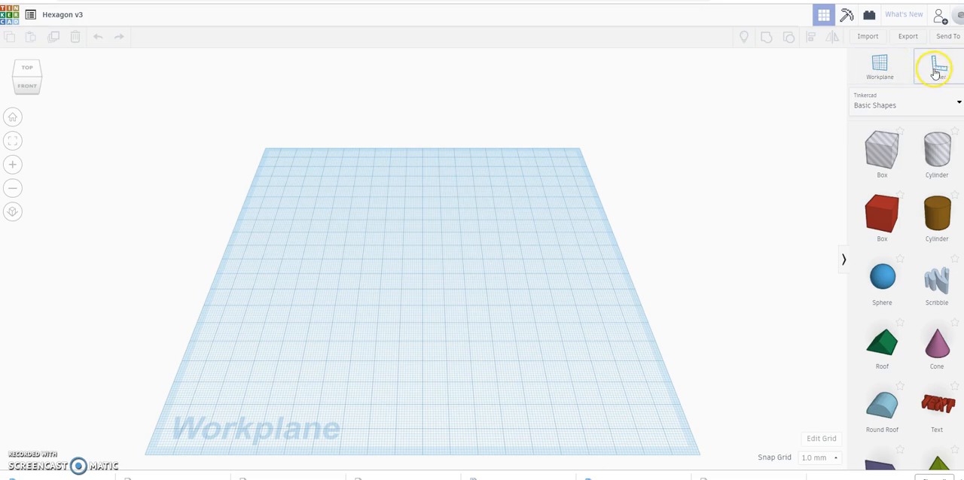
left_click(646, 166)
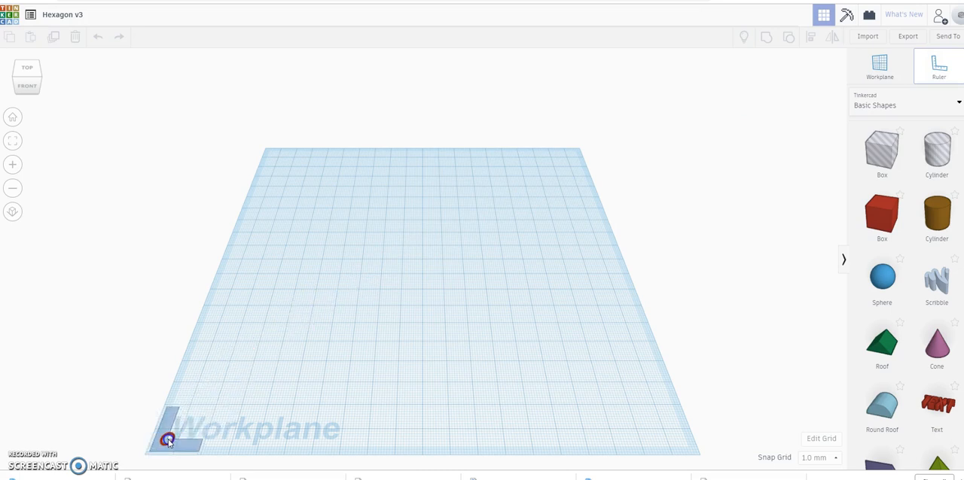
left_click(168, 442)
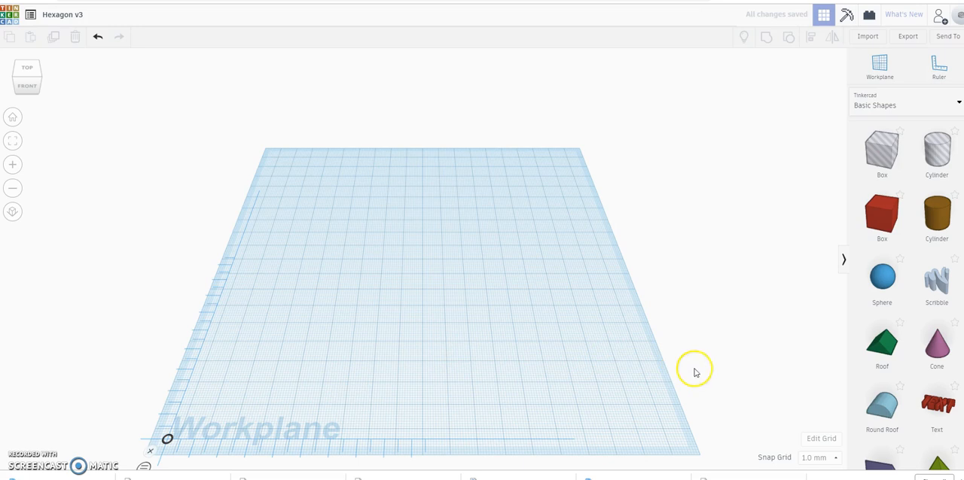
Step: Change the workplane grid units to inches with the default preset and update the grid
left_click(821, 440)
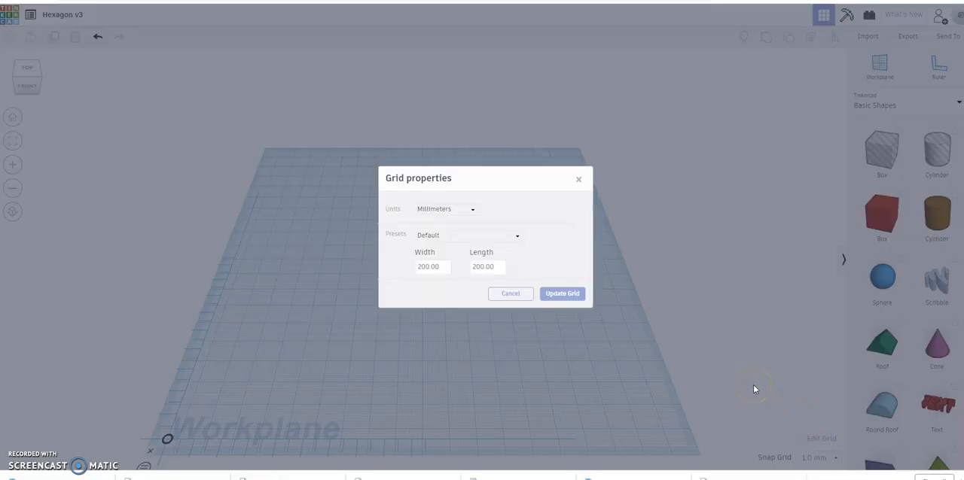
left_click(471, 214)
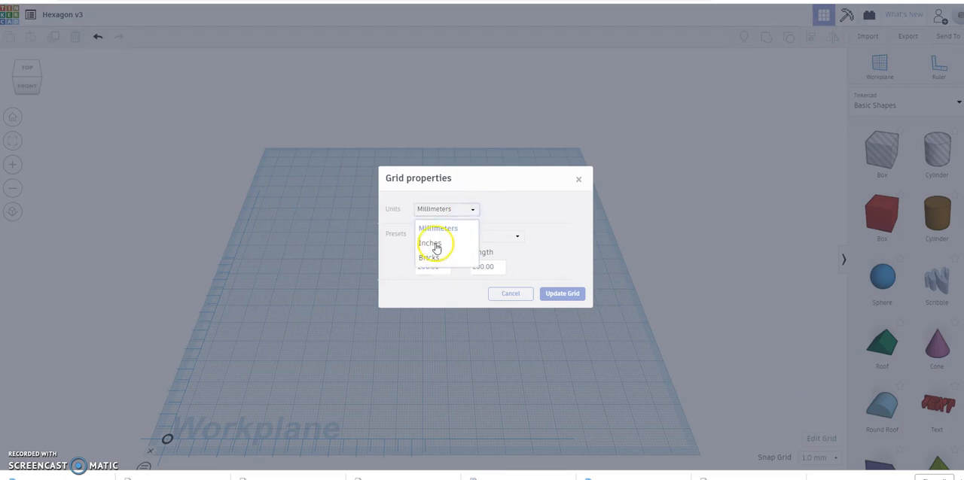
left_click(435, 244)
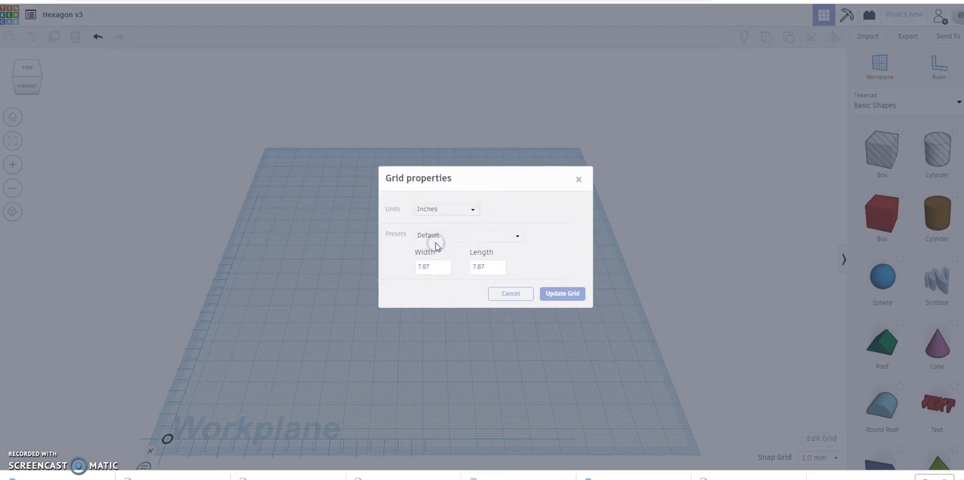
left_click(568, 294)
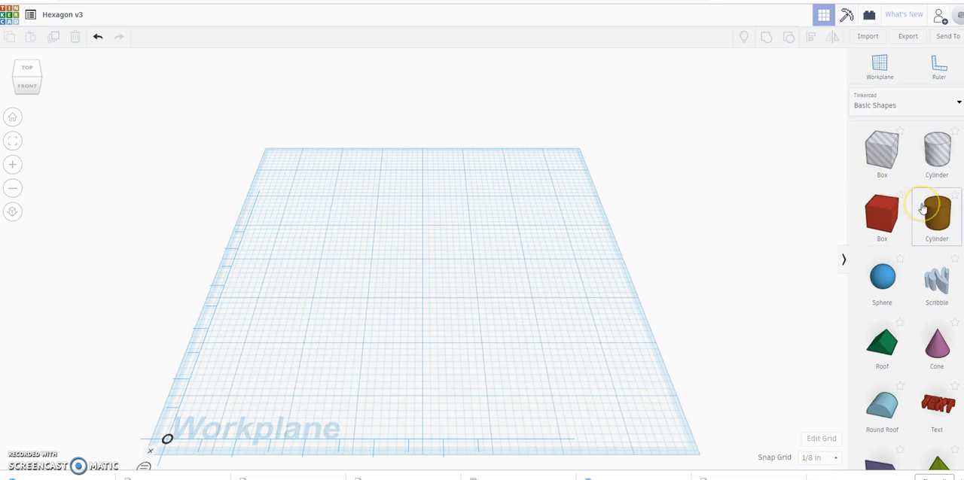
Step: Add a six-sided Polygon from the basic shapes near the middle of the workplane
scroll(923, 209, "down", 3)
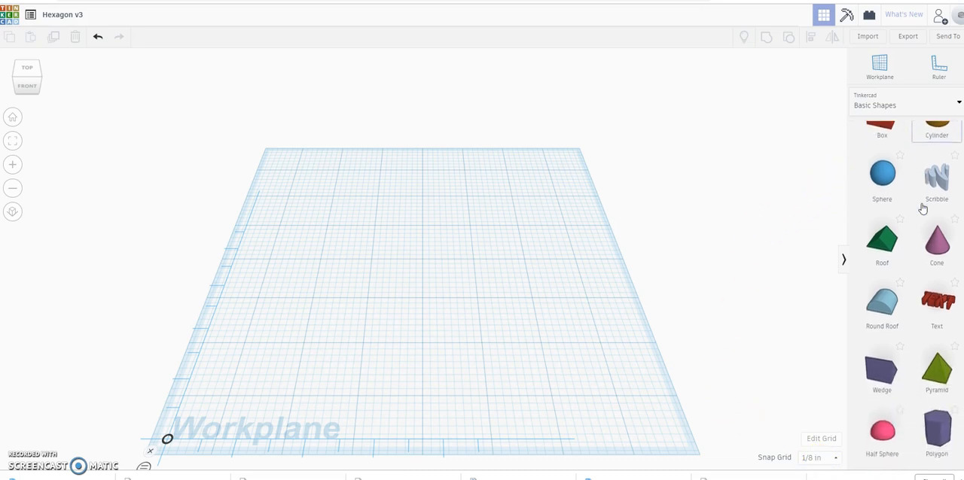
scroll(924, 208, "down", 3)
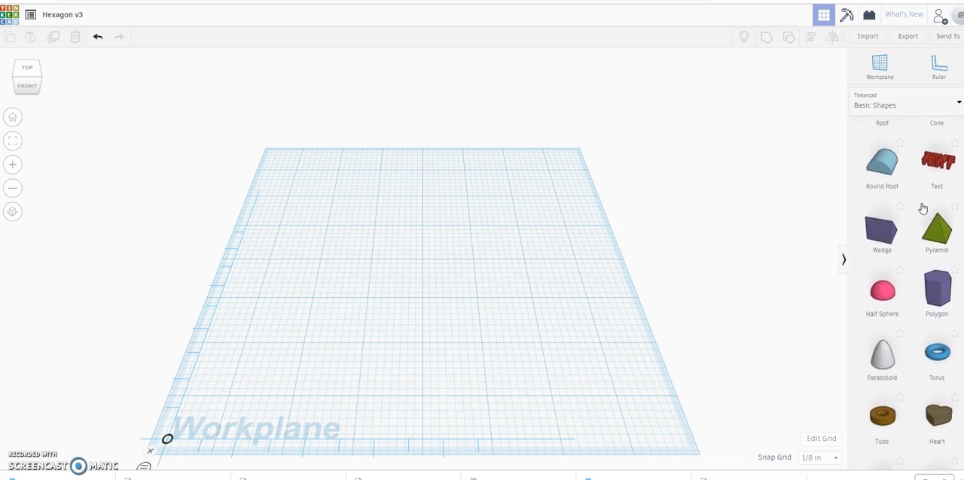
left_click(938, 296)
left_click(938, 292)
left_click_drag(938, 291, 420, 271)
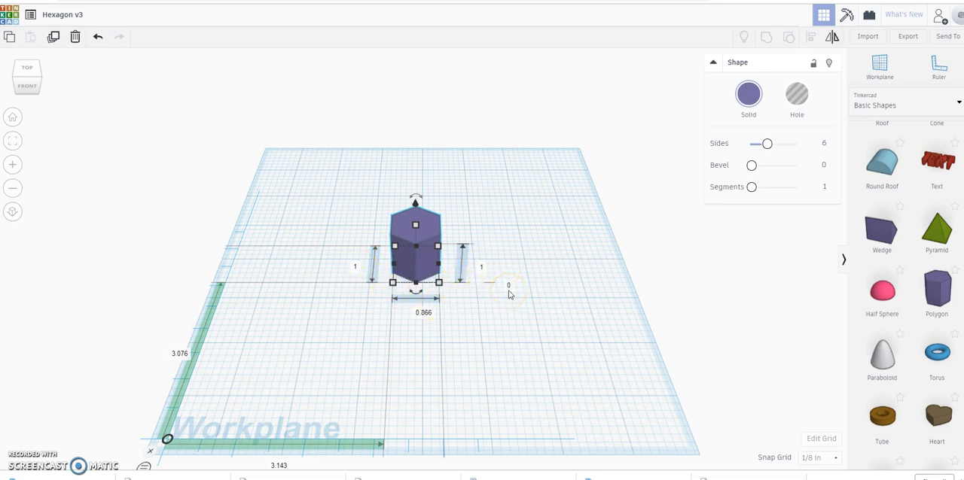
left_click(526, 201)
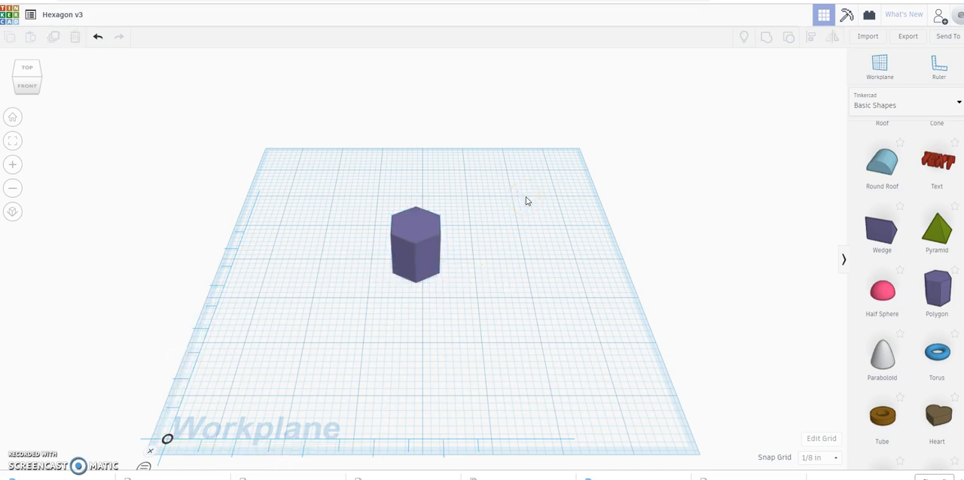
Step: Try raising the polygon 1 inch above the workplane and return its elevation to 0
left_click(414, 228)
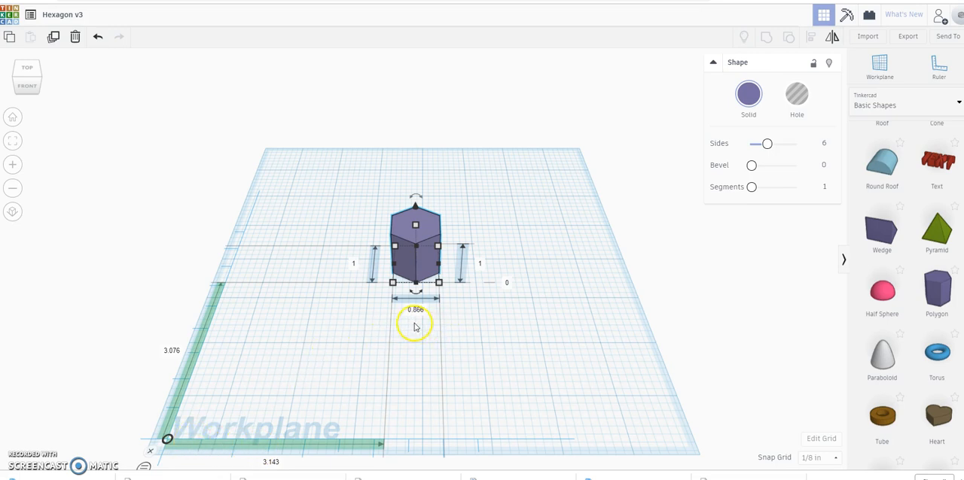
left_click(508, 285)
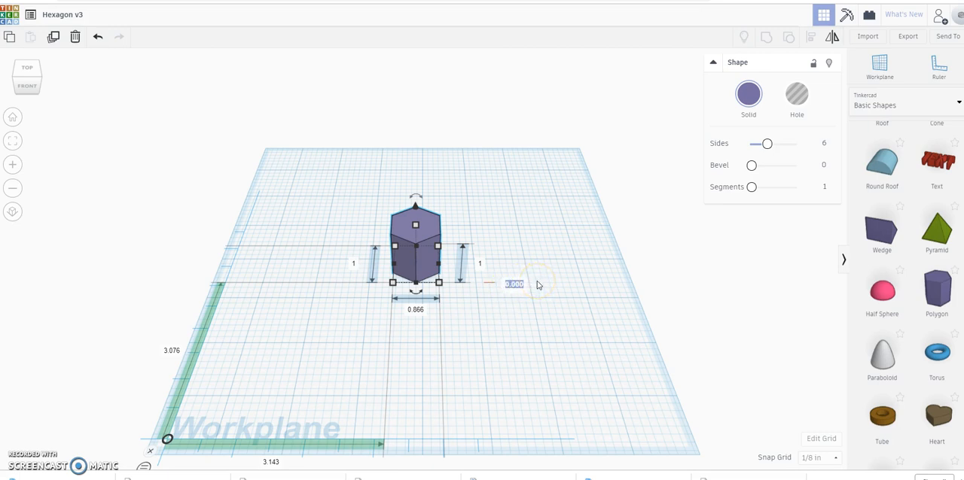
type("1")
key("Return")
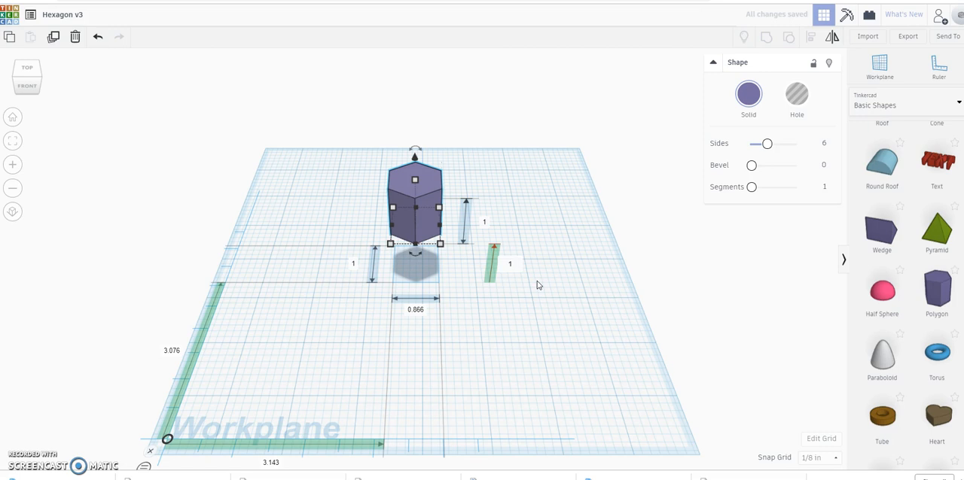
left_click(514, 279)
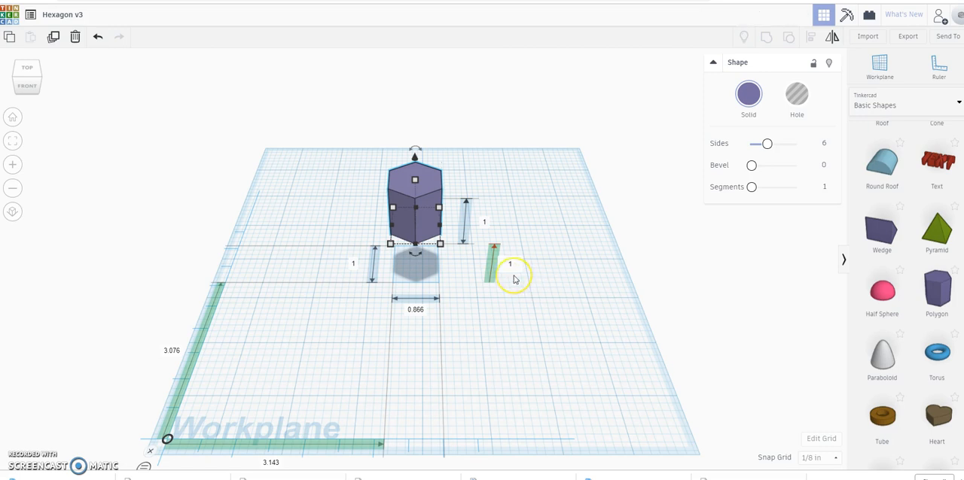
key("BackSpace")
type("0")
key("Return")
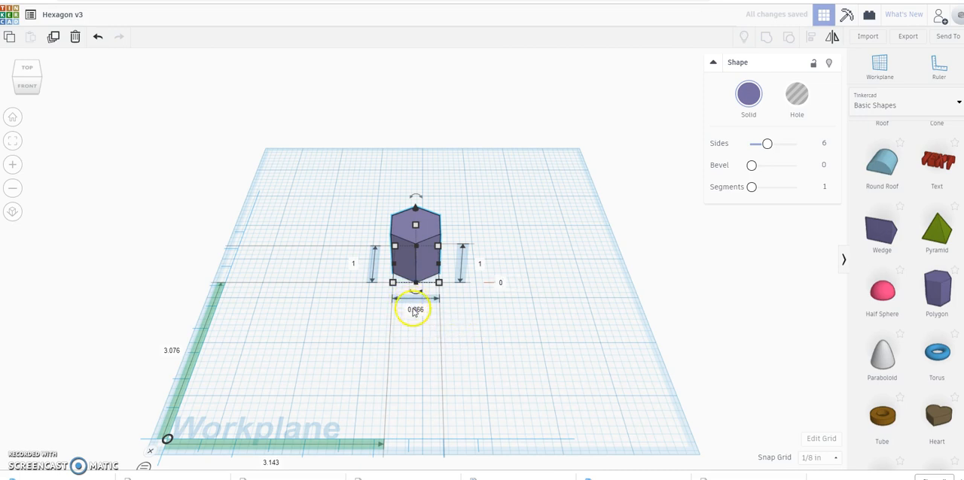
Step: Set the polygon's length to 4 inches and its width to 3.46 inches
left_click(354, 266)
type("4")
key("Return")
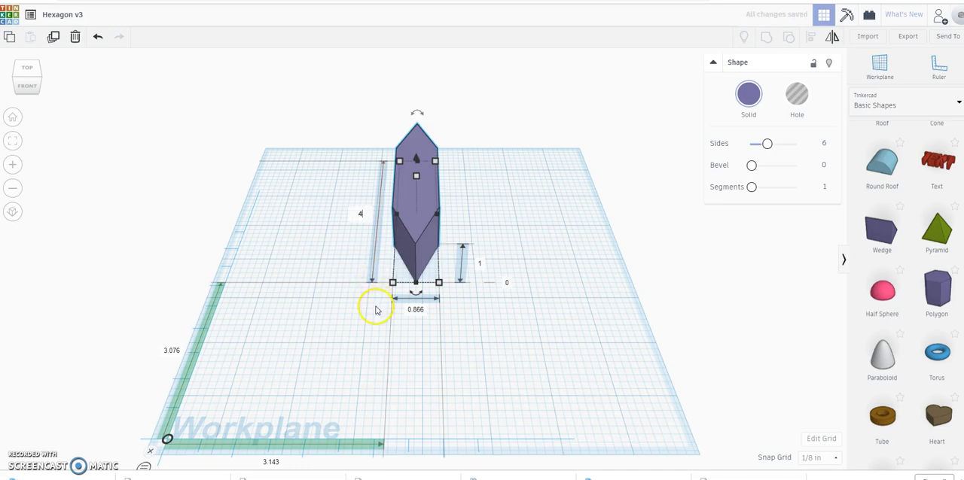
left_click(416, 310)
type("3.4")
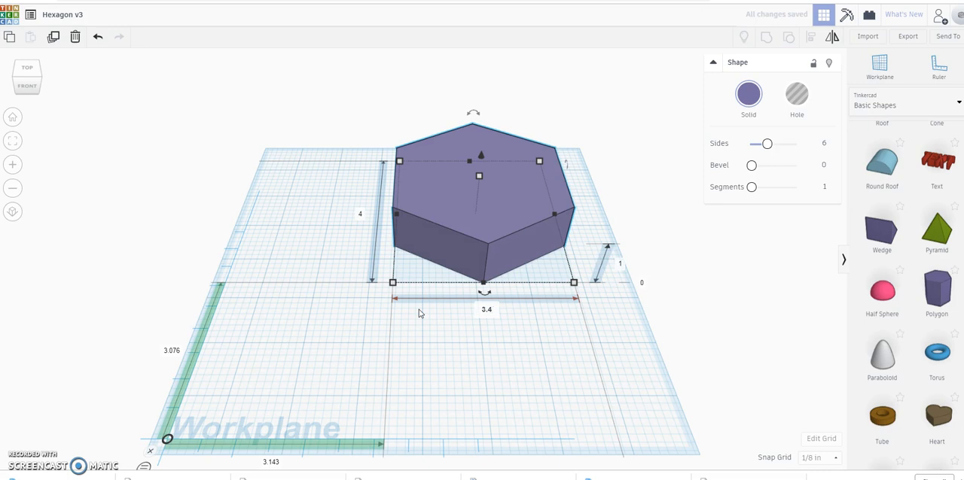
left_click(486, 310)
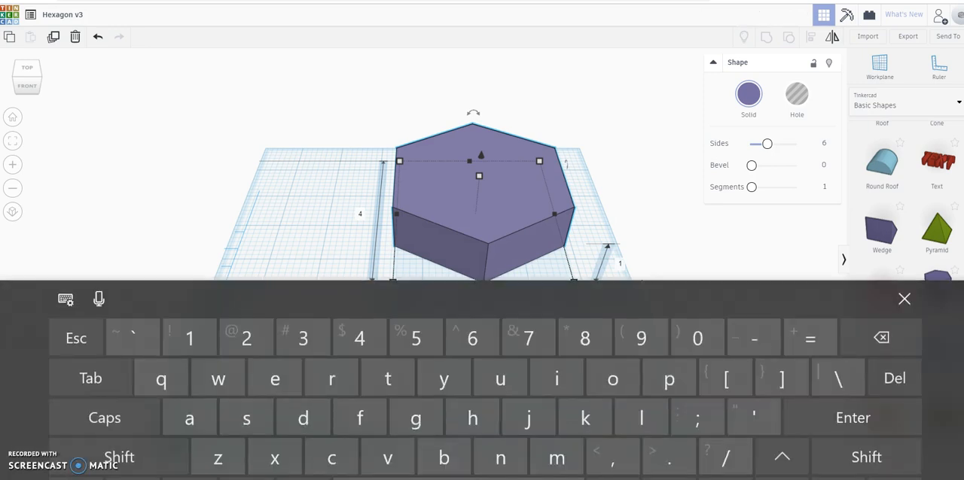
left_click(472, 338)
left_click(904, 298)
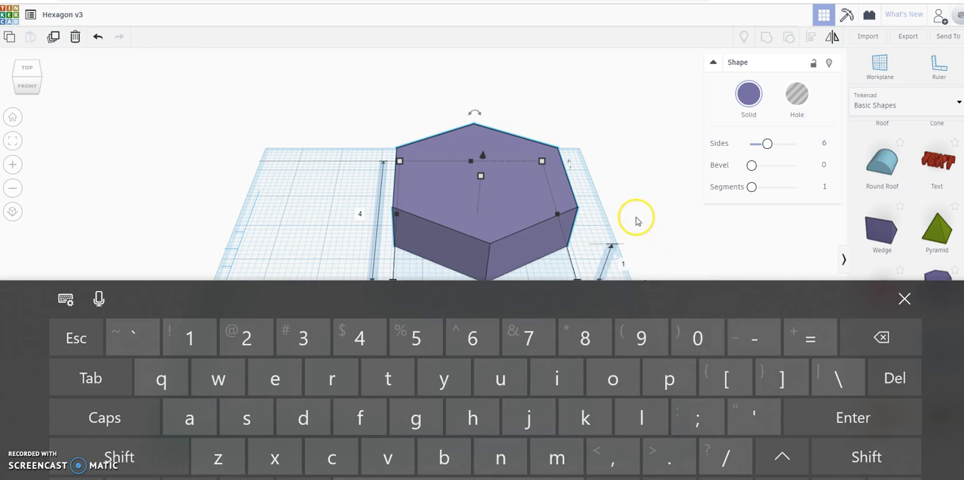
Step: Set the polygon's height to 0.25 inch
scroll(637, 216, "down", 2)
scroll(637, 222, "up", 1)
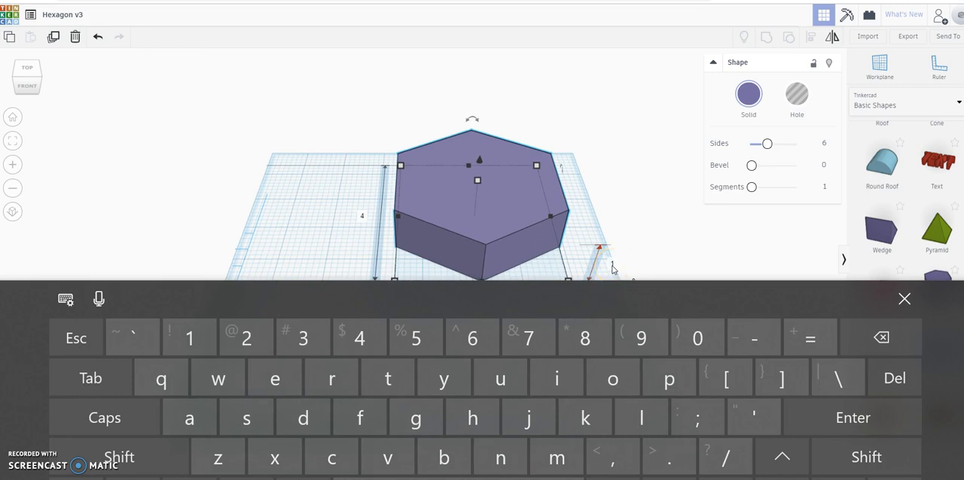
left_click(612, 269)
type("0.")
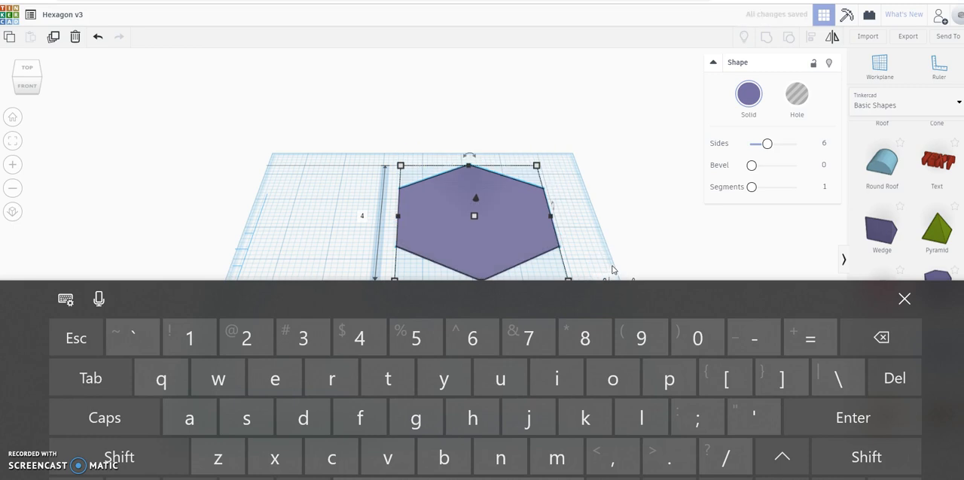
type("25")
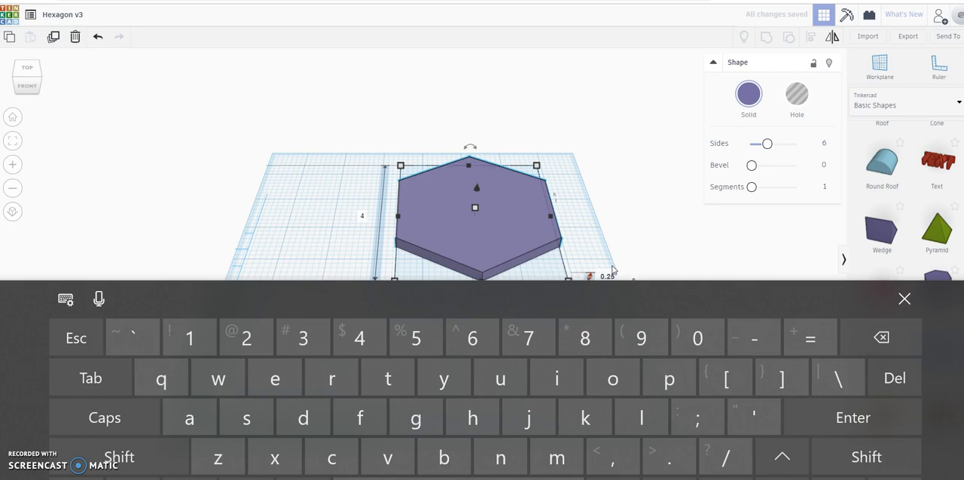
left_click(585, 245)
left_click(843, 276)
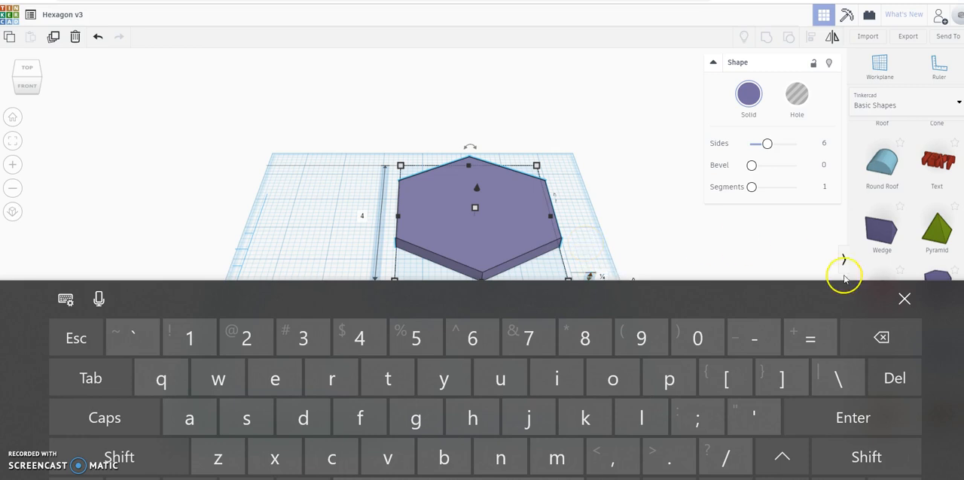
left_click(904, 299)
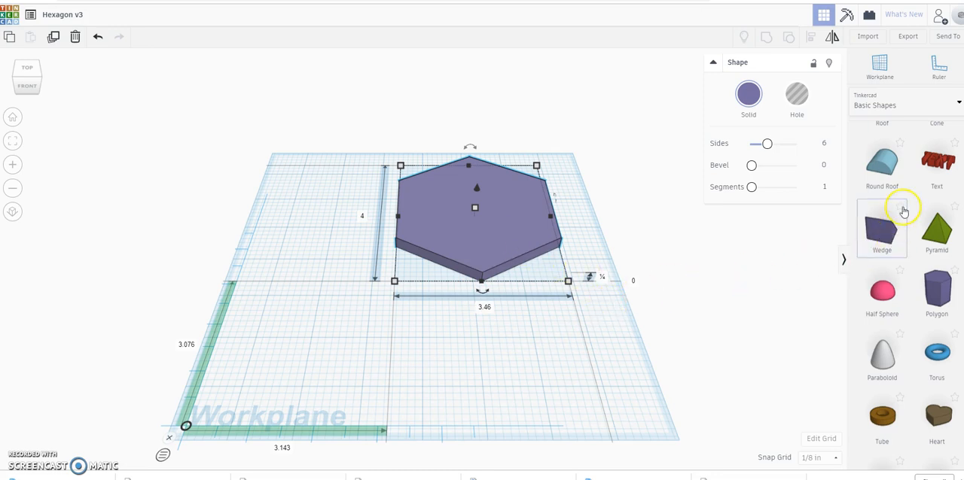
Step: Add a Cylinder hole shape near the workplane's left edge, clear of the hexagon
scroll(903, 215, "up", 3)
scroll(903, 214, "up", 1)
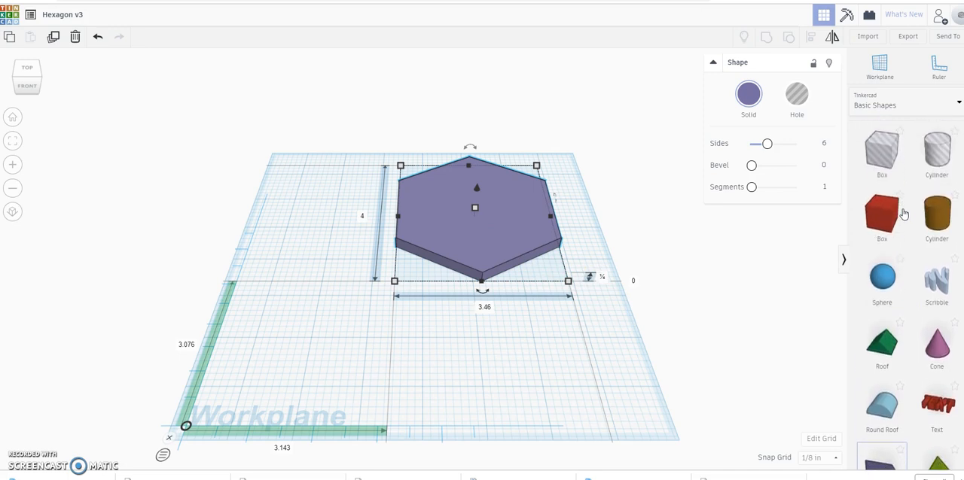
left_click_drag(937, 149, 283, 240)
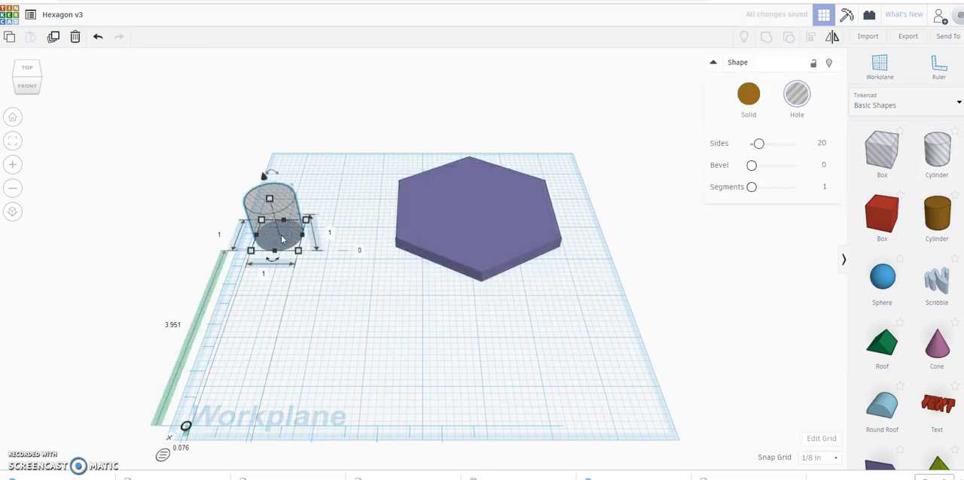
Step: Set the cylinder hole's width and length both to 0.14 inch
left_click(264, 275)
type("0.14")
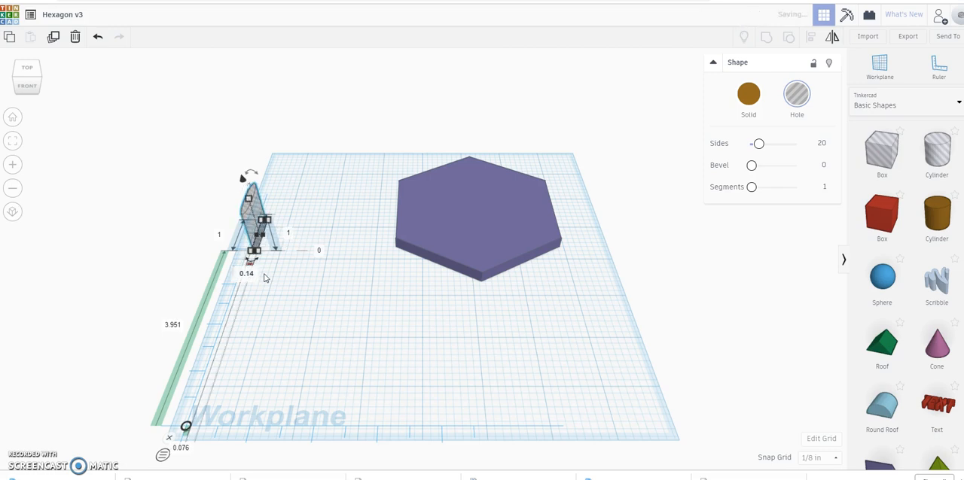
left_click(220, 238)
type("0.14")
key("Return")
left_click(253, 239)
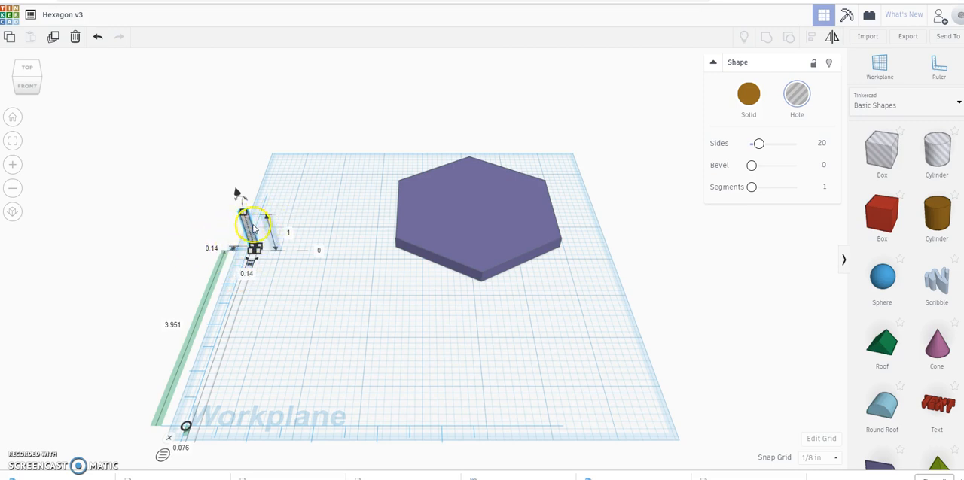
Step: Duplicate the small cylinder hole and move the copy 1.5 inches along the workplane toward the hexagon
left_click(53, 37)
key("Right")
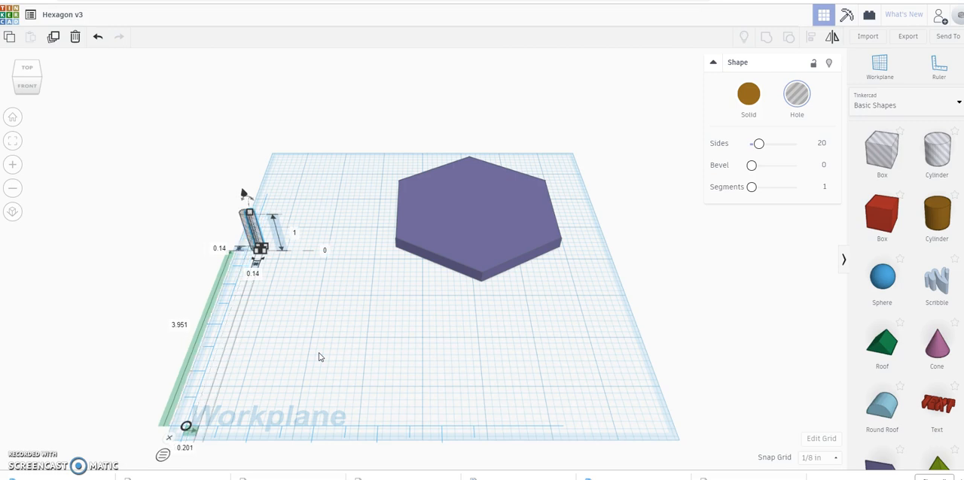
key("Right")
key("Right")
key("Right")
key("Right")
key("Right")
key("Right")
key("Right")
key("Right")
key("Right")
key("Right")
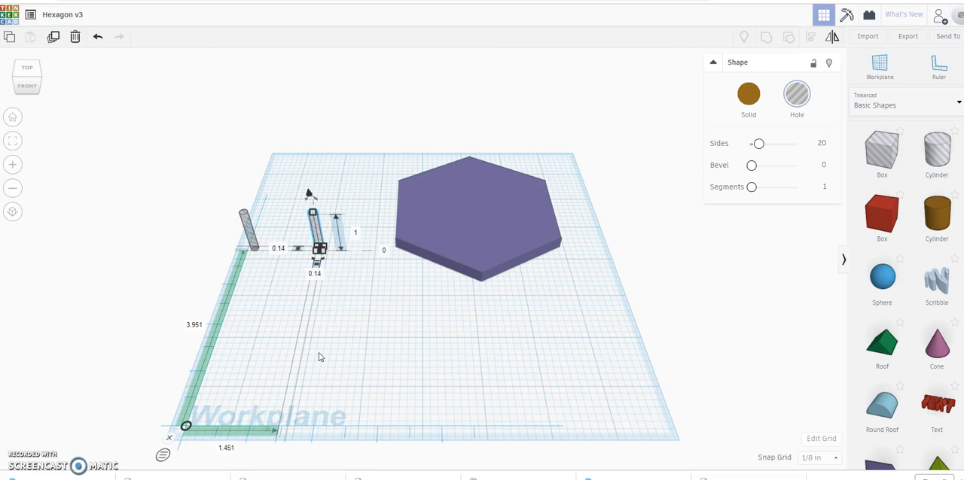
key("Right")
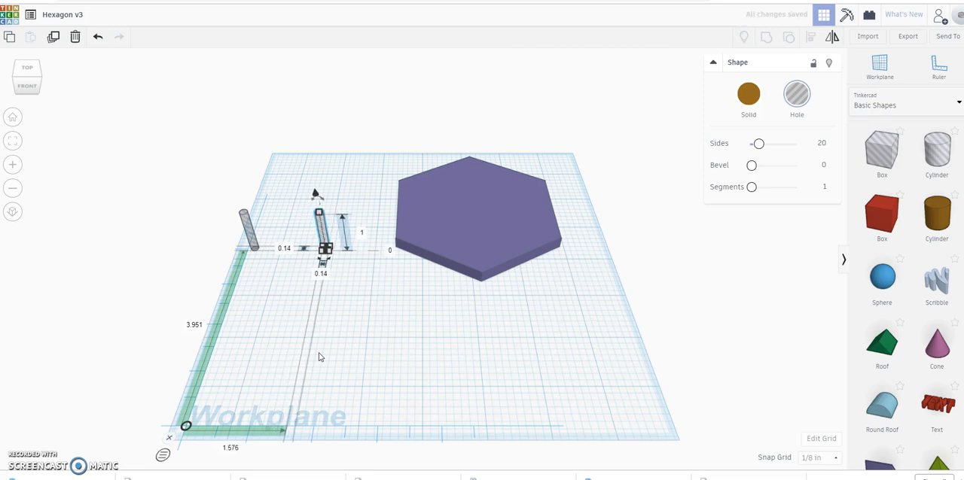
Step: Set the copied cylinder hole's width and length both to 0.4 inch
left_click(322, 274)
type("0")
type(".1")
left_click(286, 250)
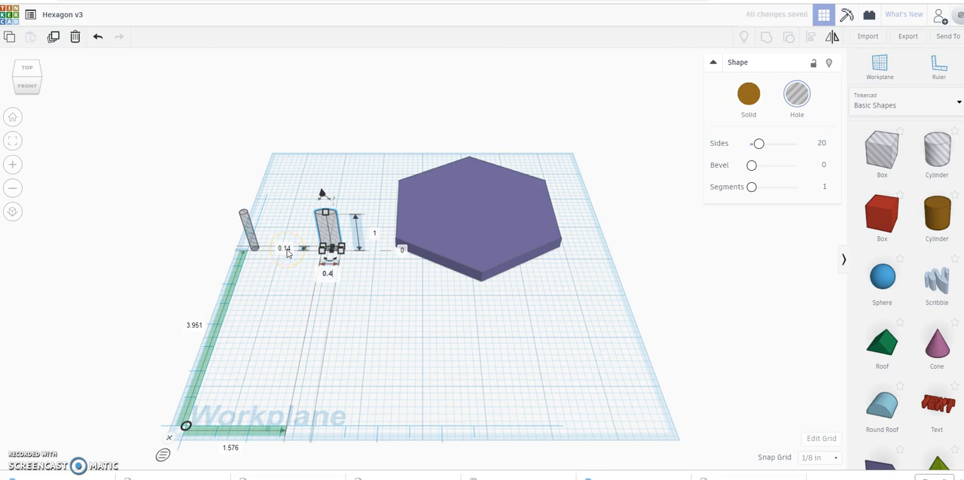
left_click(287, 252)
type("00")
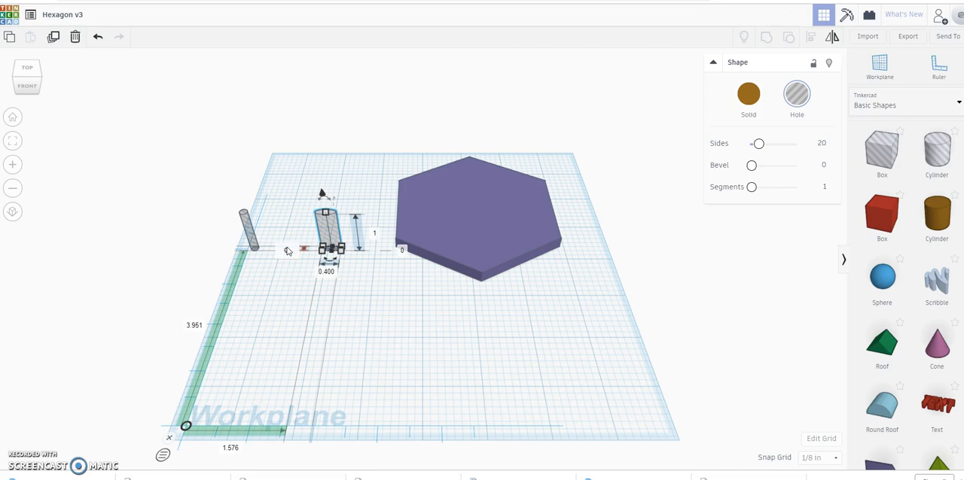
key("Return")
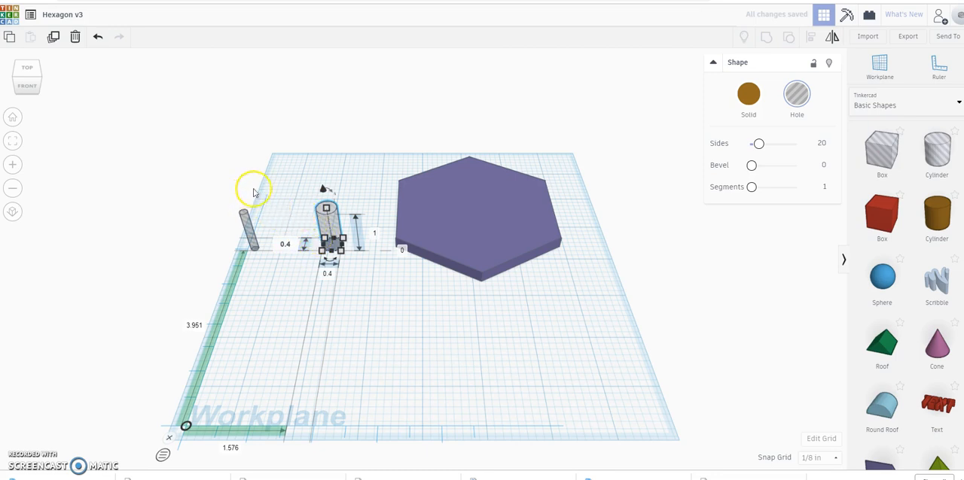
left_click(271, 197)
left_click(272, 199)
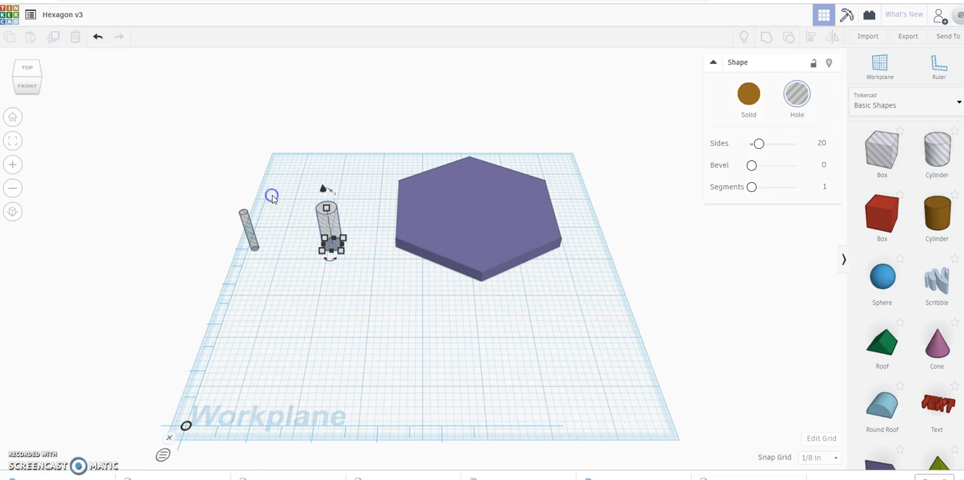
left_click(287, 168)
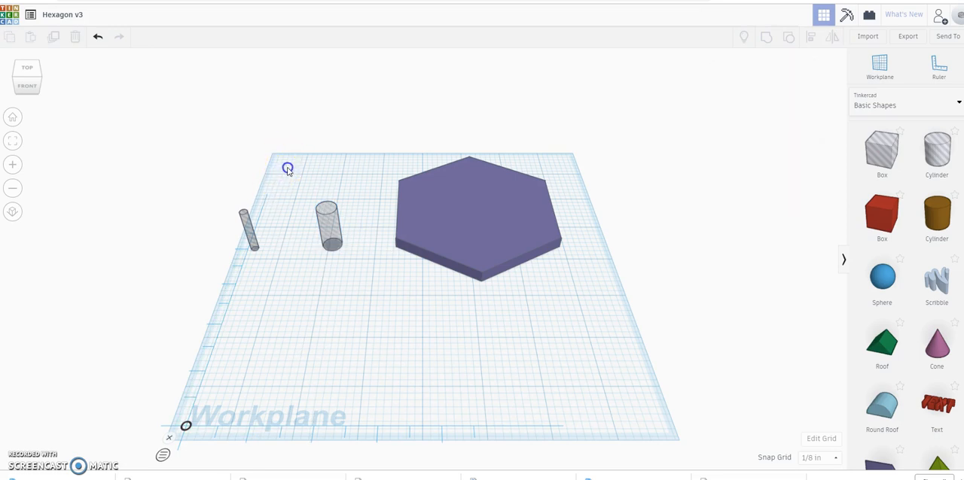
left_click(222, 202)
left_click_drag(223, 204, 358, 263)
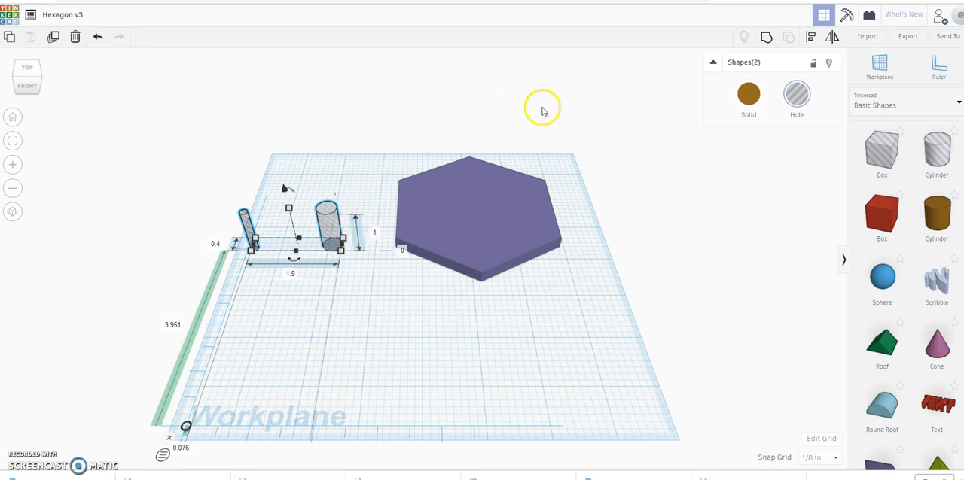
left_click(811, 39)
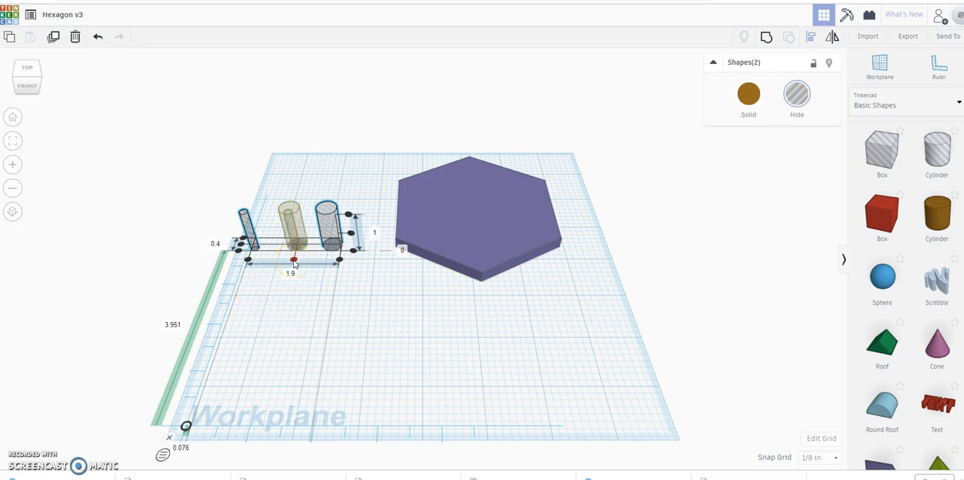
left_click(295, 178)
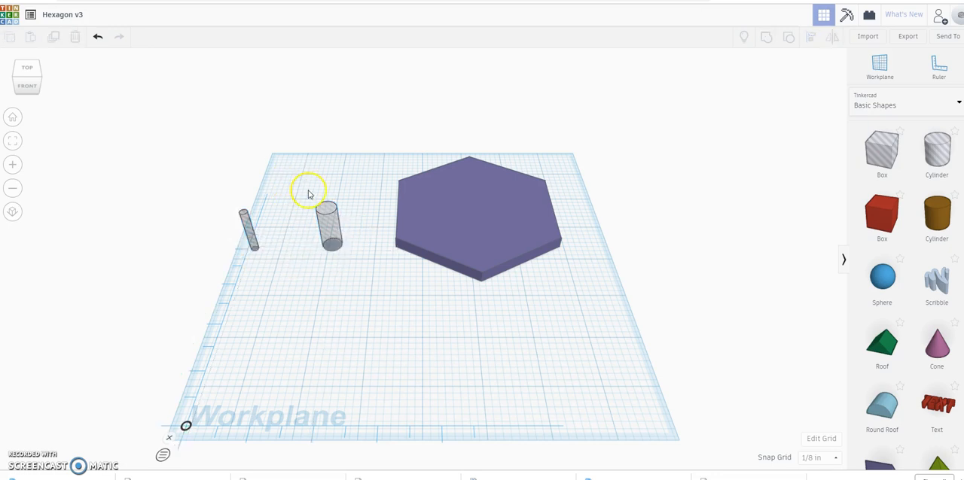
Step: Raise the wider cylinder hole 0.1 inch above the workplane
left_click(333, 226)
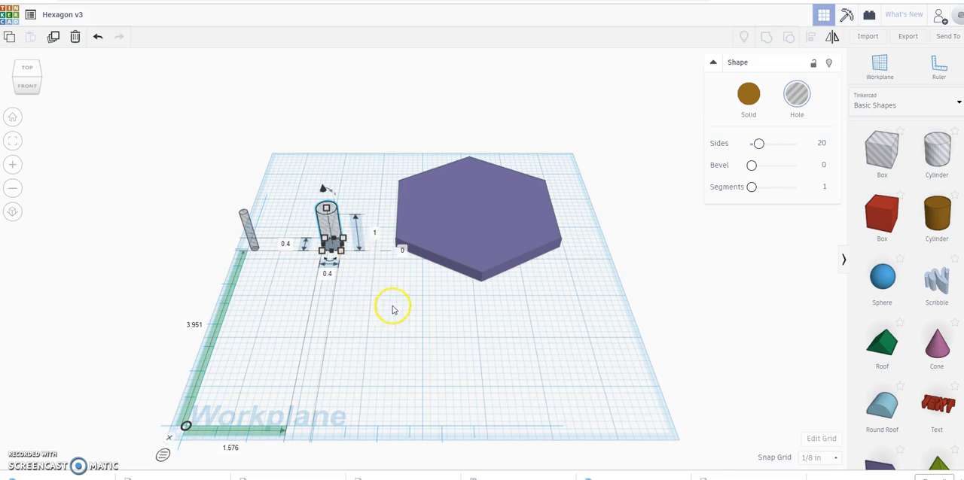
left_click(403, 253)
type("0.1")
key("Return")
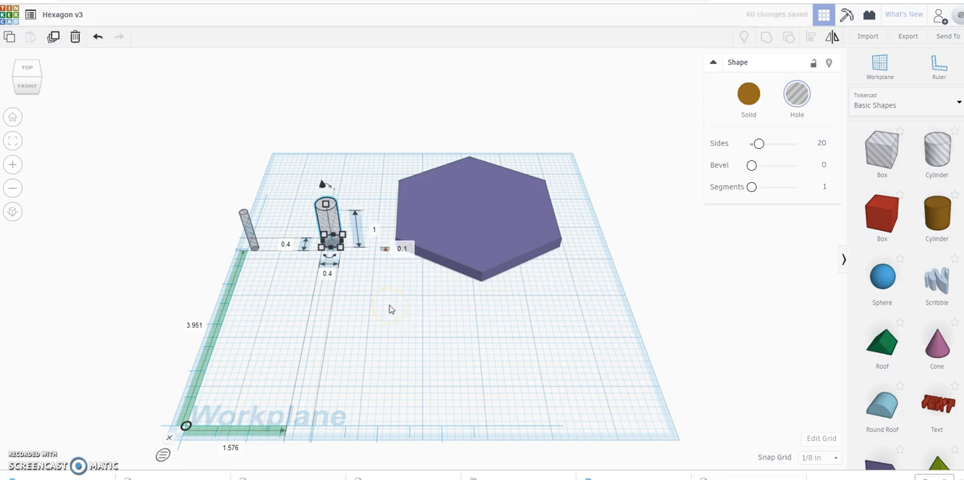
scroll(389, 310, "up", 5)
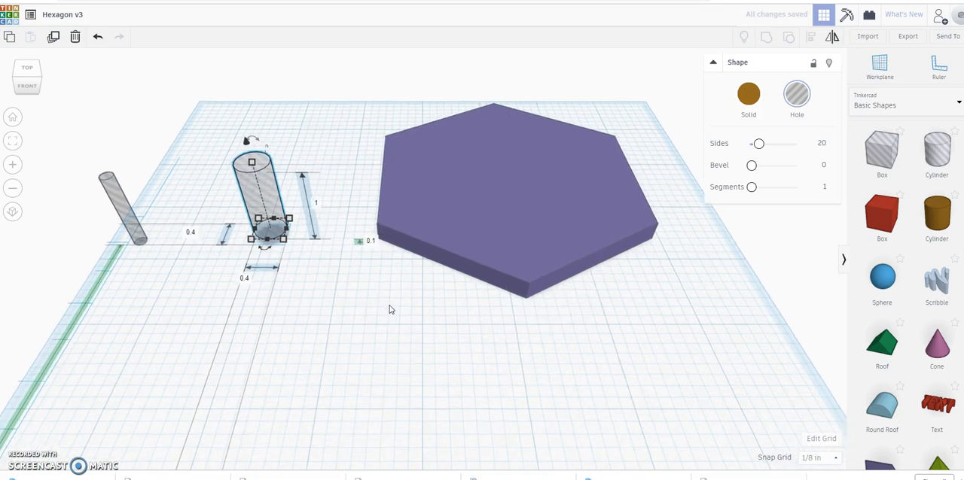
scroll(390, 309, "up", 4)
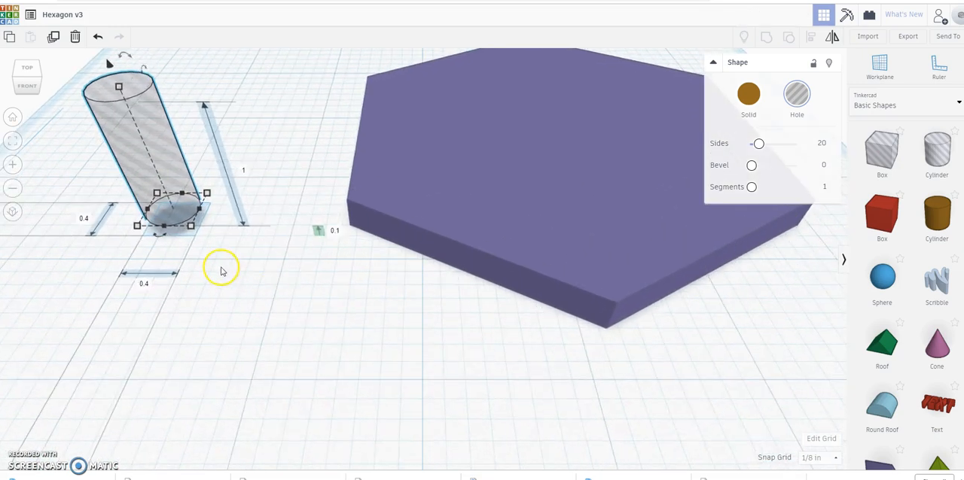
mouse_move(221, 269)
right_mouse_down()
mouse_move(208, 248)
mouse_move(208, 223)
mouse_move(223, 230)
mouse_move(213, 209)
mouse_move(233, 246)
right_mouse_up()
left_click(234, 303)
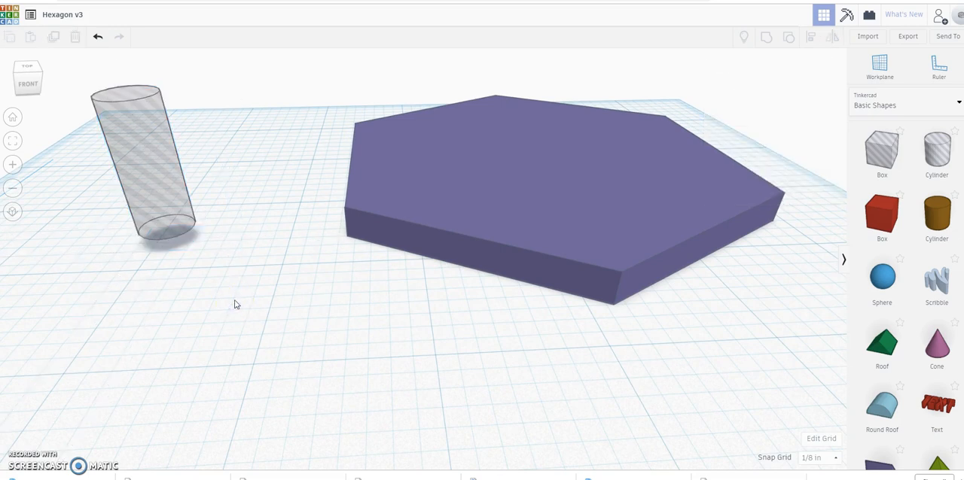
Step: Align the two cylinder holes on their centres in both horizontal directions so they are concentric
scroll(234, 301, "down", 5)
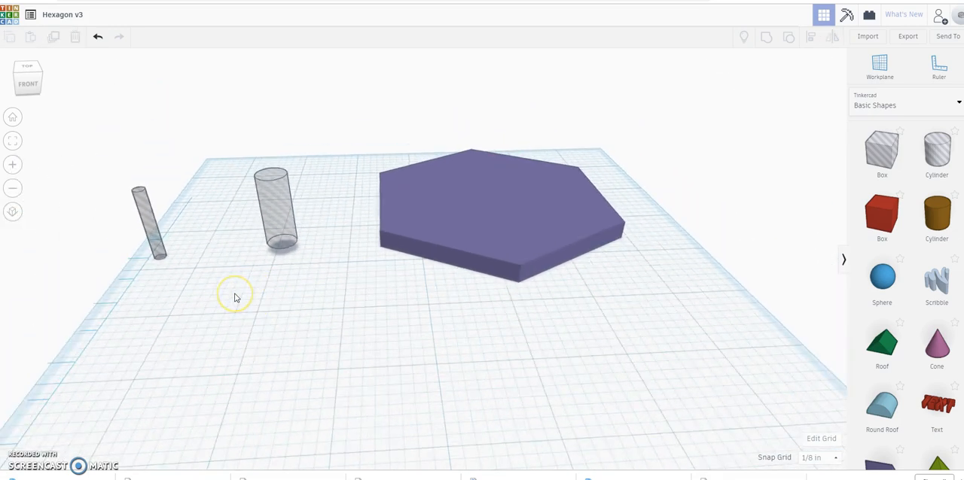
scroll(234, 299, "down", 3)
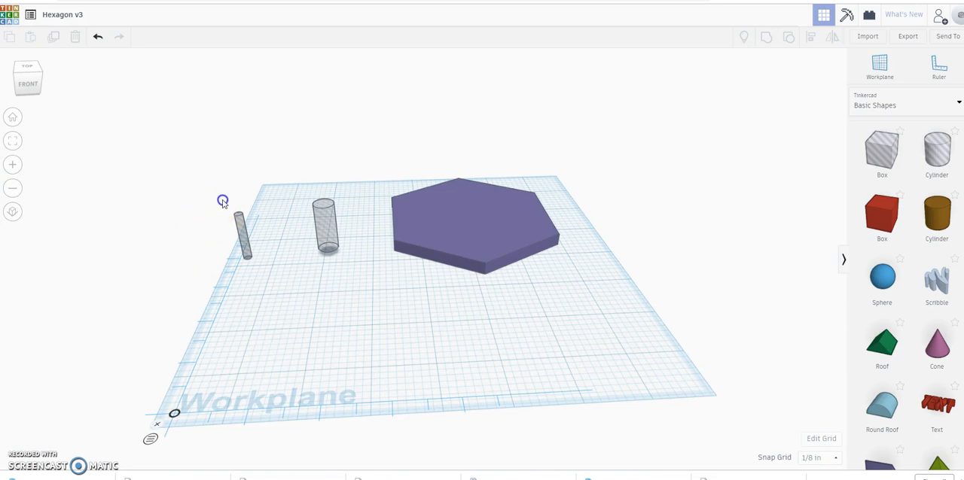
left_click_drag(223, 200, 350, 274)
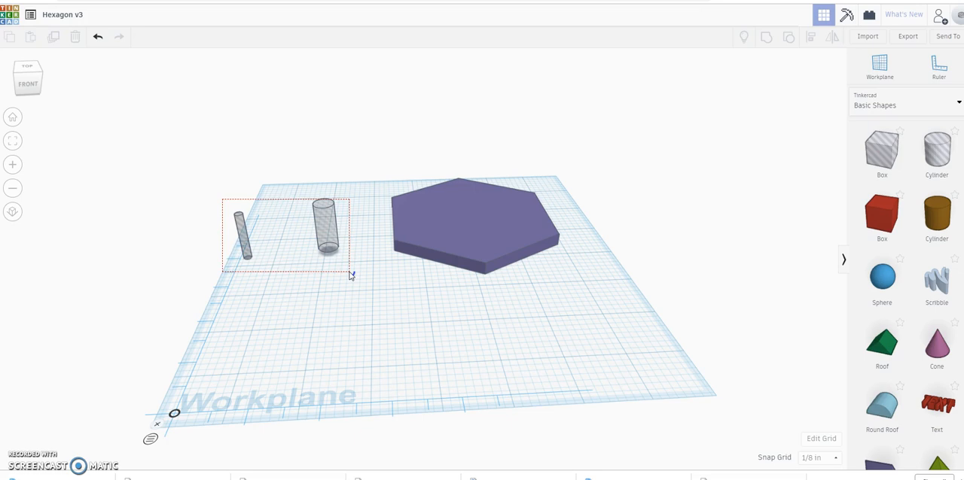
mouse_move(350, 275)
left_mouse_down()
mouse_move(442, 271)
mouse_move(348, 266)
left_mouse_up()
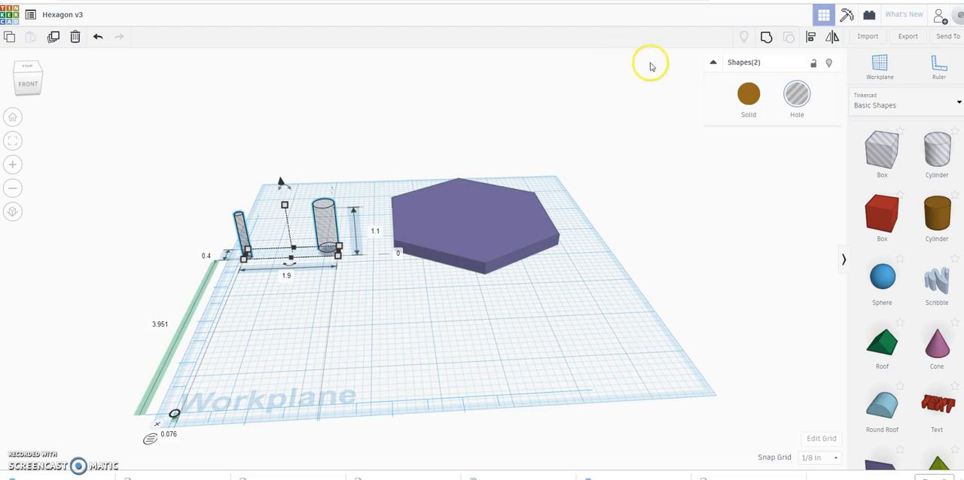
left_click(810, 39)
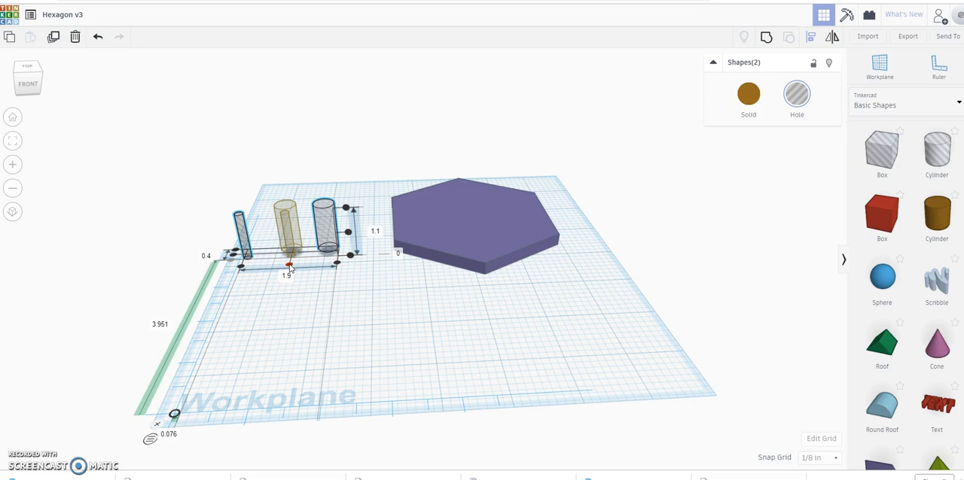
left_click(289, 265)
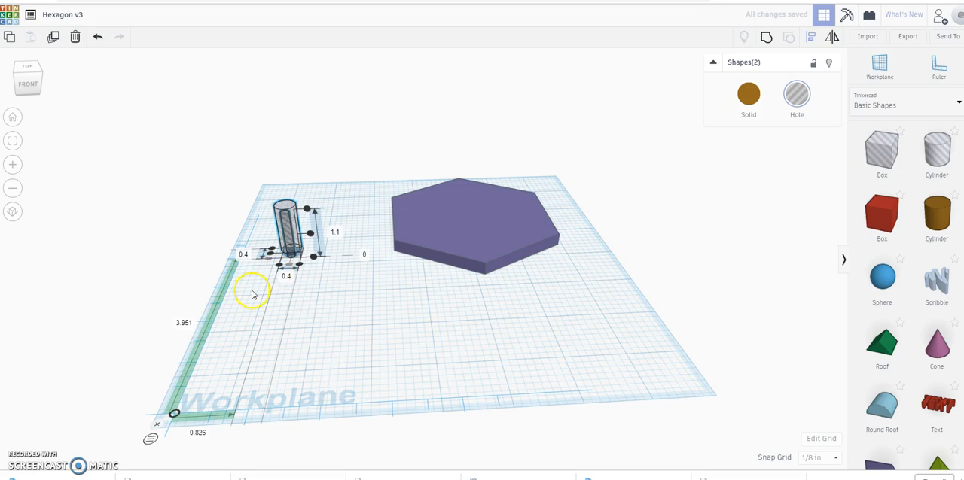
left_click(270, 253)
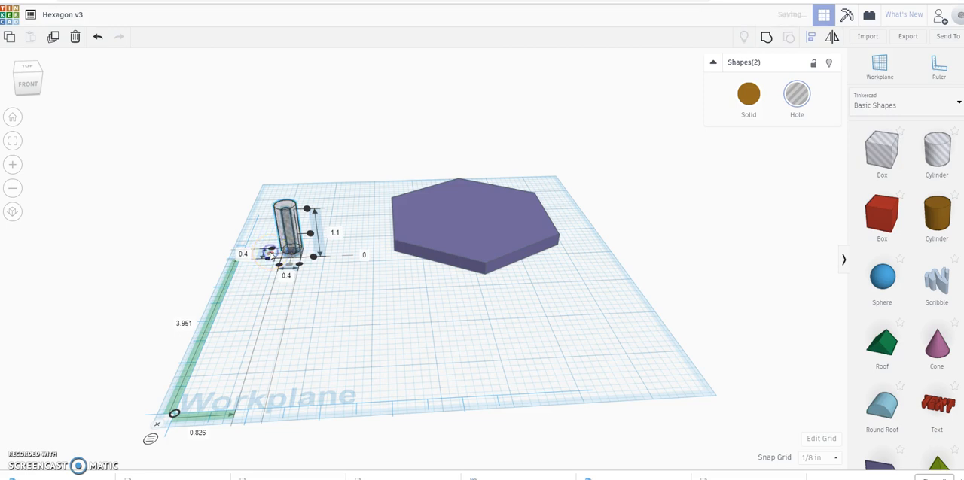
Step: Group the two concentric cylinders into a single stepped hole shape
right_click_drag(243, 297, 270, 306)
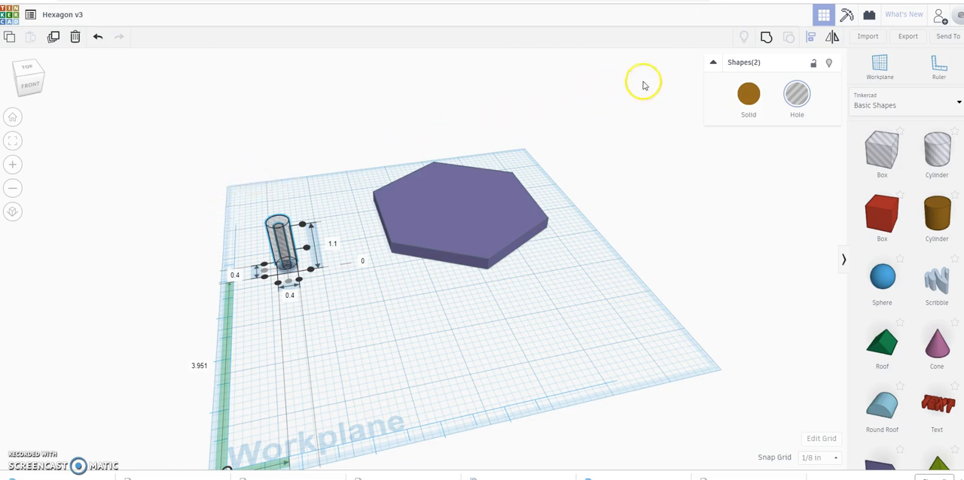
left_click(766, 38)
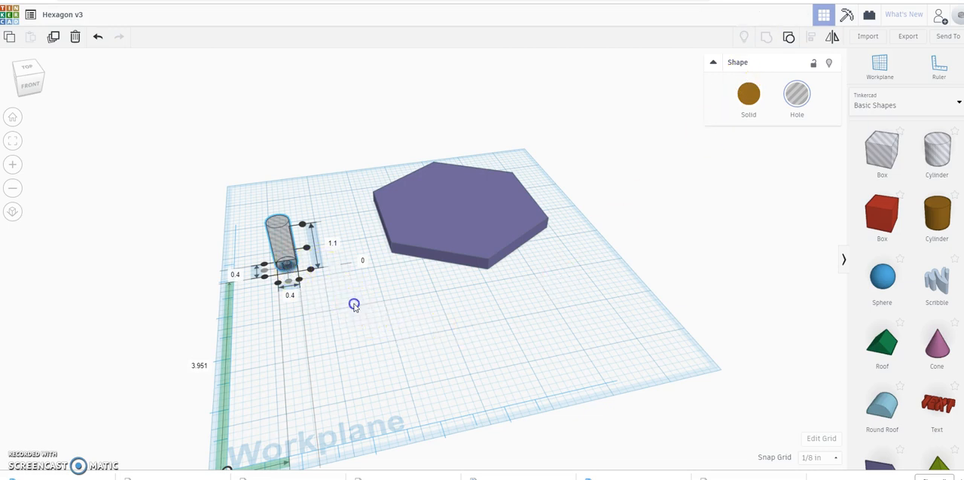
left_click(357, 304)
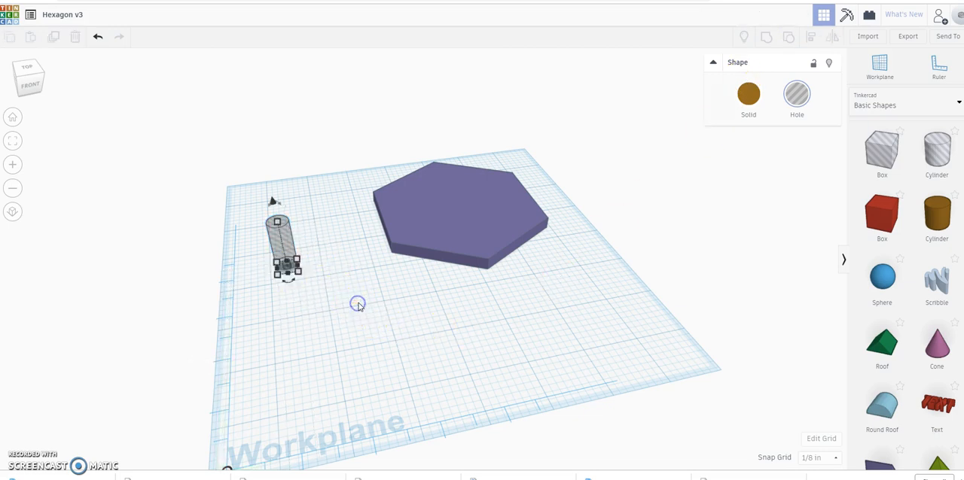
Step: Move the grouped hole onto the hexagon, near its back corner
left_click(282, 242)
left_click_drag(283, 242, 436, 184)
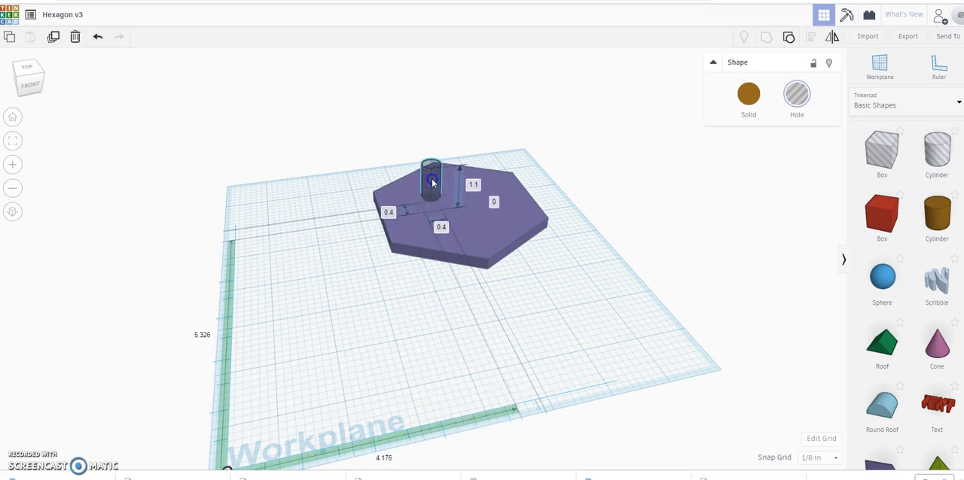
left_click(348, 146)
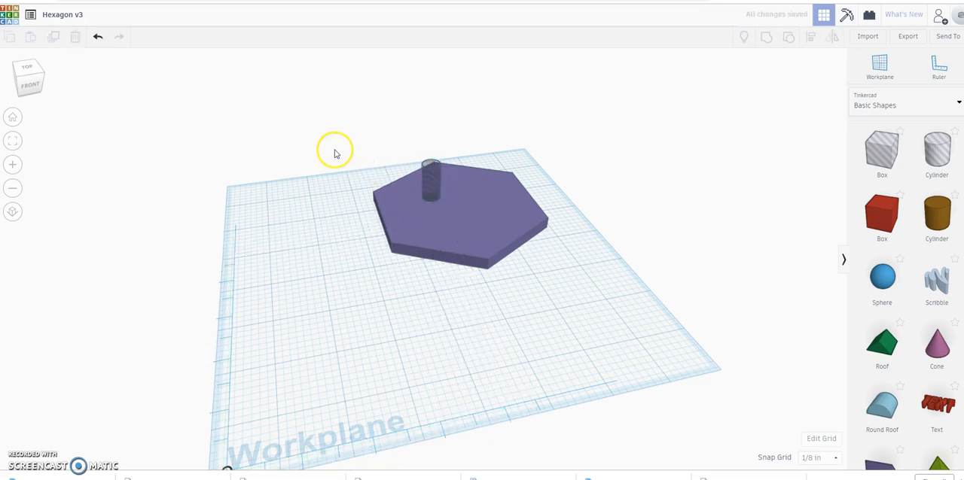
Step: Centre the grouped hole across the hexagon's 3.46 inch width using Align
left_click_drag(345, 149, 560, 249)
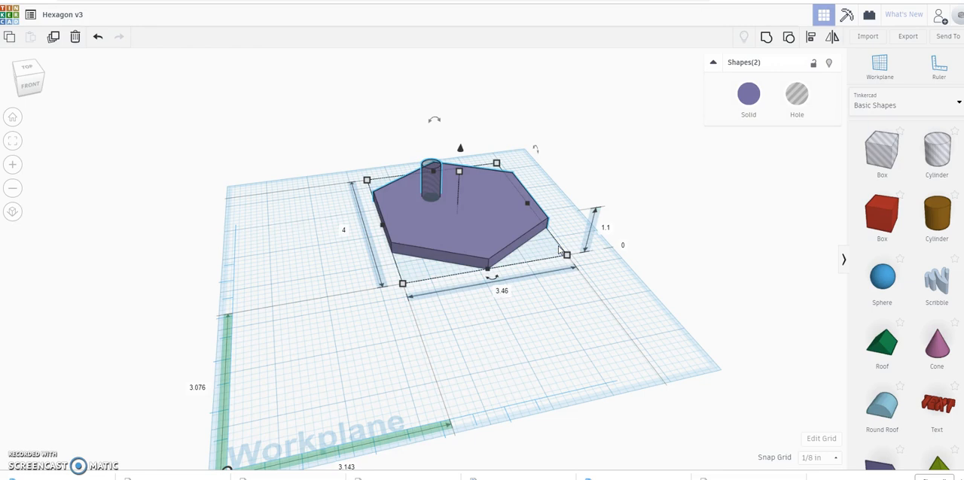
left_click(809, 38)
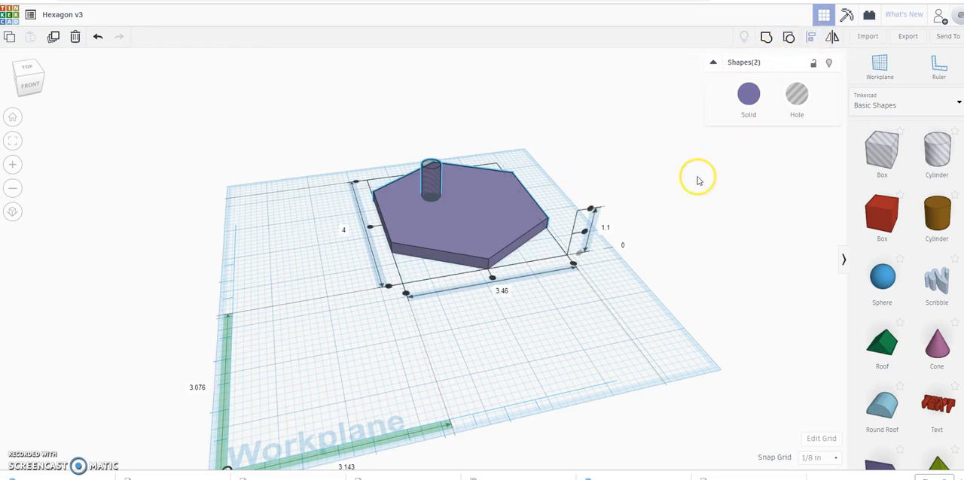
left_click(492, 280)
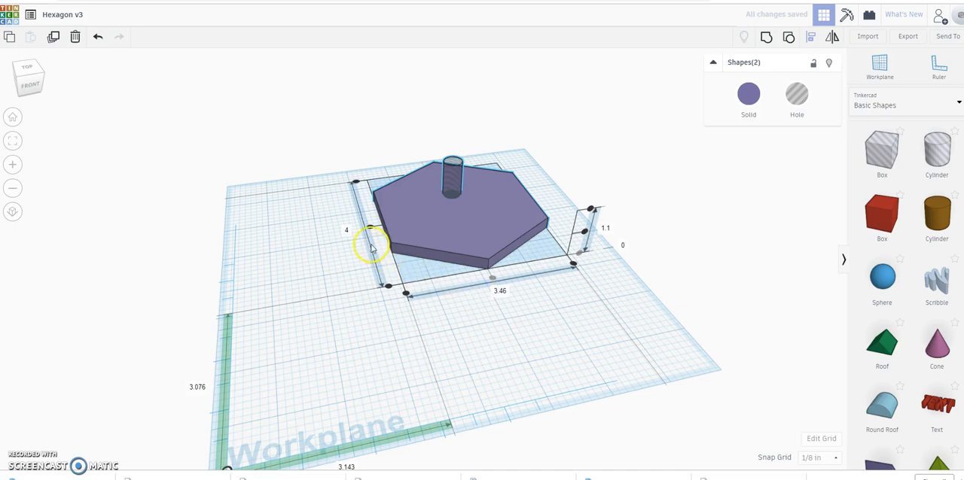
left_click(355, 182)
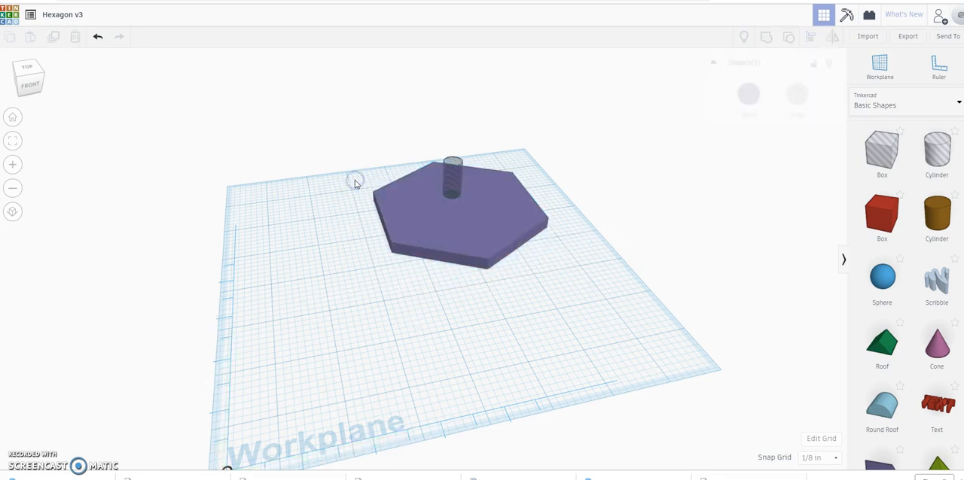
Step: Align the grouped hole with the back end of the hexagon's 4 inch length
left_click_drag(333, 163, 590, 246)
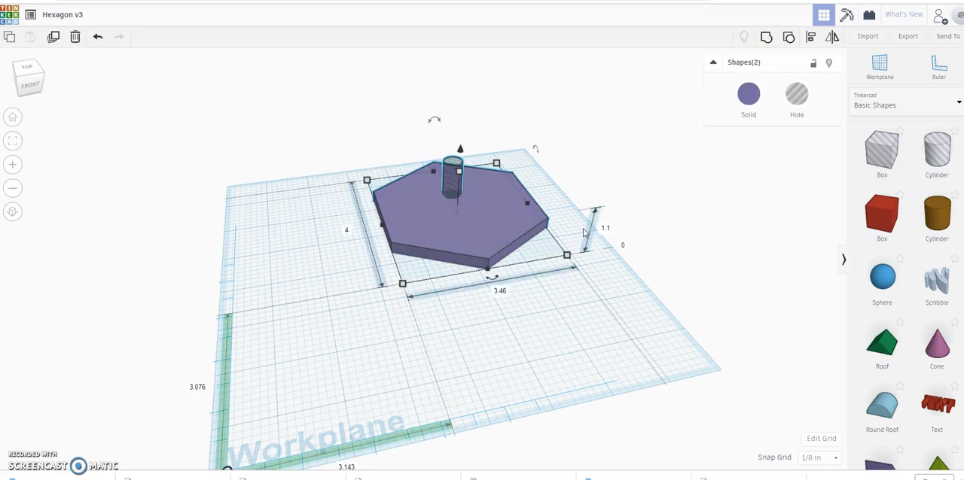
left_click(811, 39)
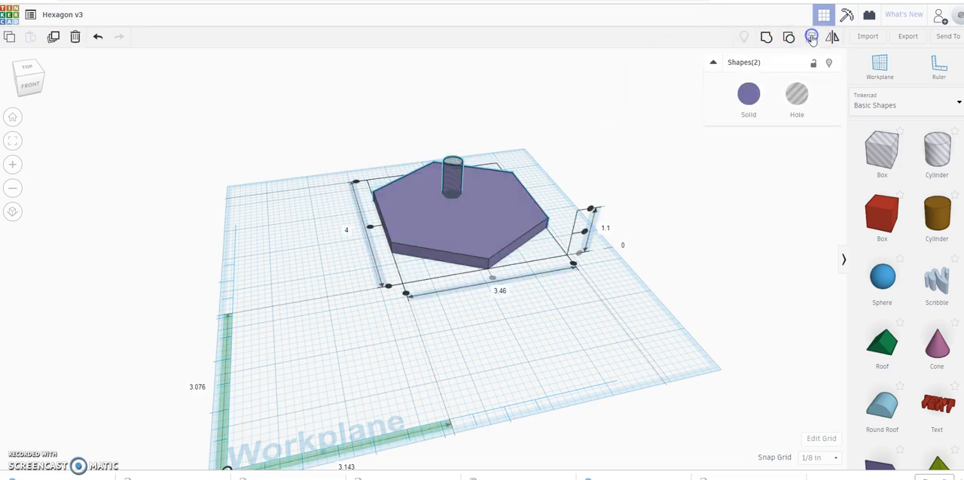
left_click(356, 183)
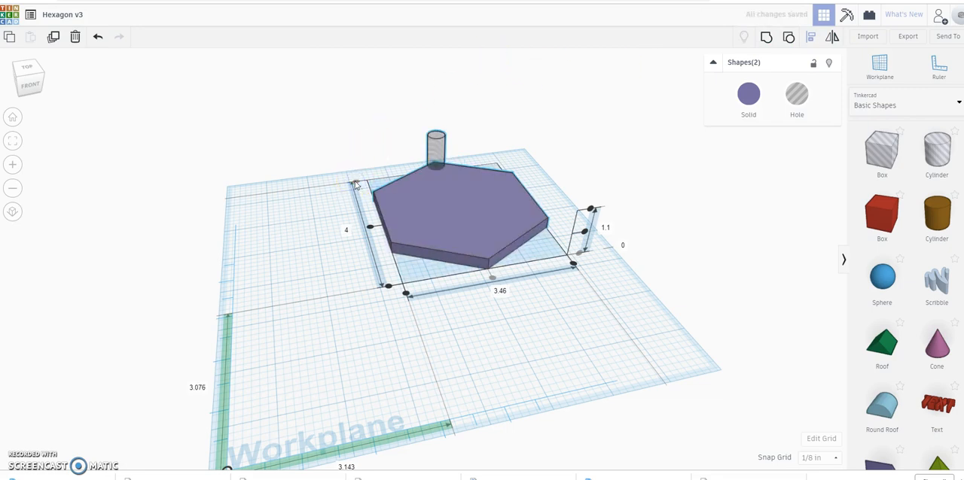
Step: Move the grouped stepped hole 0.25 inch inward from the hexagon's back corner, keeping it centred across the width
left_click(264, 211)
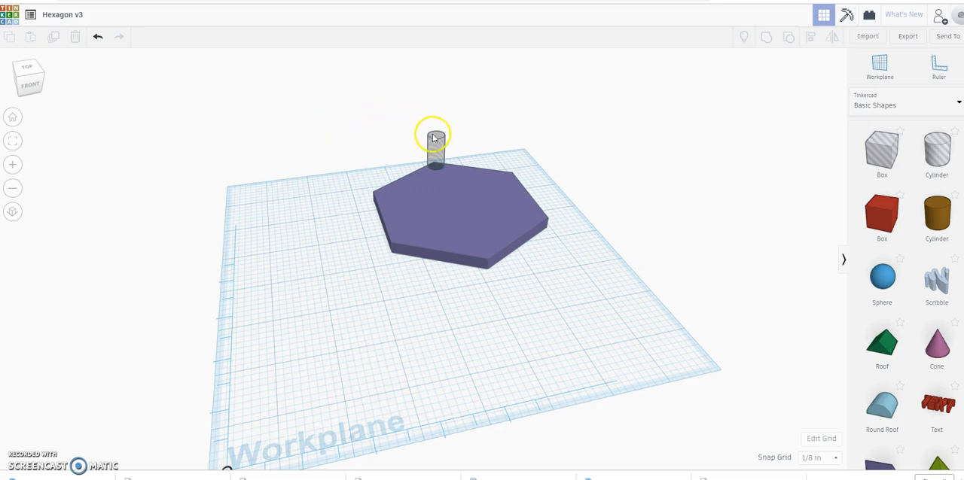
left_click(437, 144)
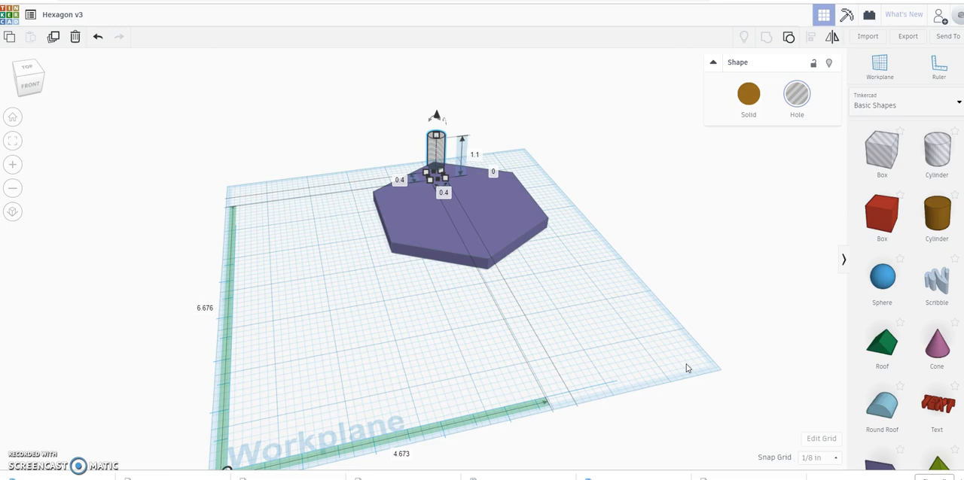
key("Down")
key("Down")
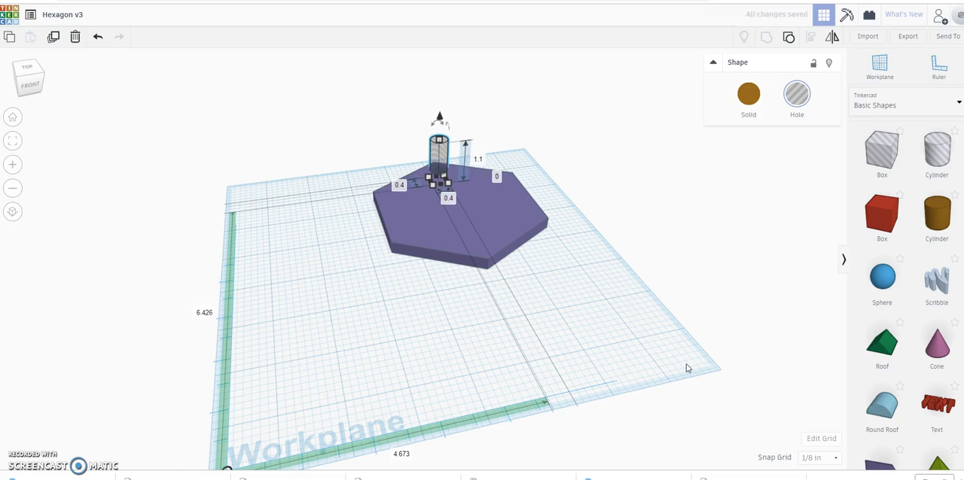
Step: Group the hexagon with the stepped hole shape to cut the hole into the plate near its corner, and inspect the cut
left_click(665, 369)
right_click_drag(631, 360, 920, 390)
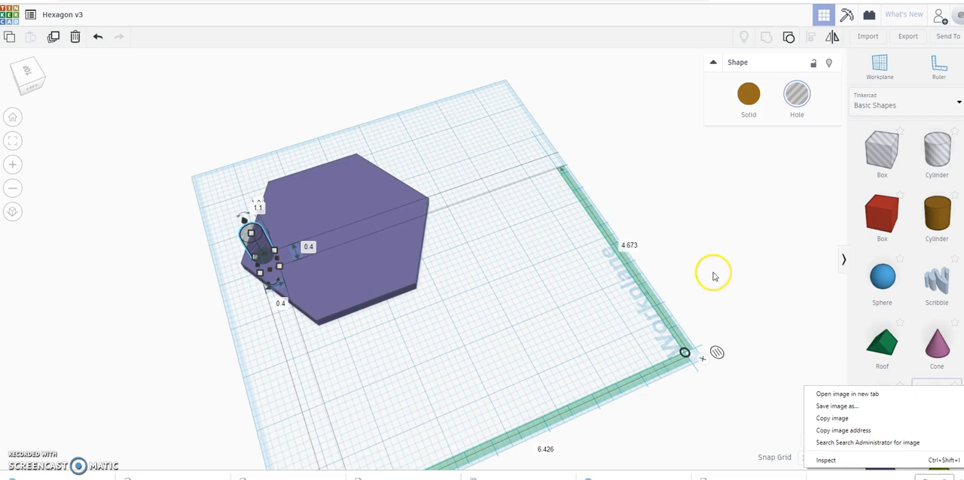
left_click(146, 158)
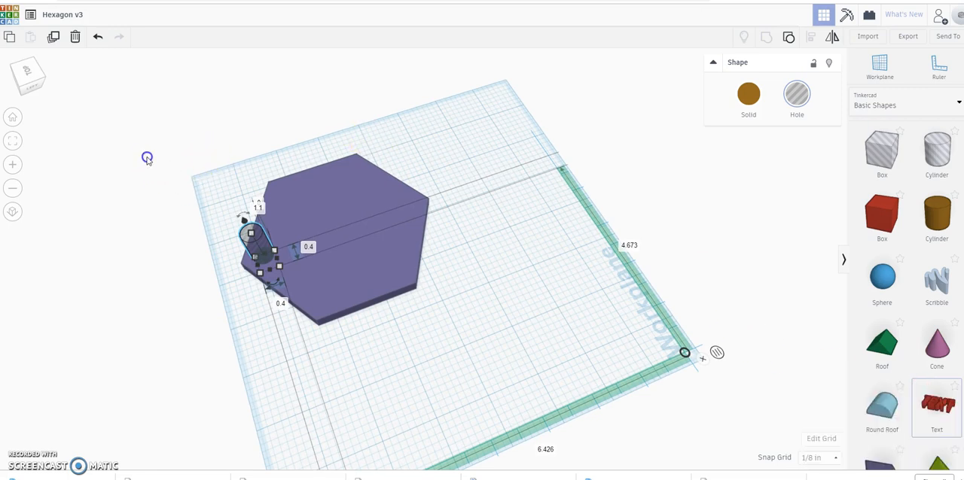
left_click(149, 158)
left_click(170, 179)
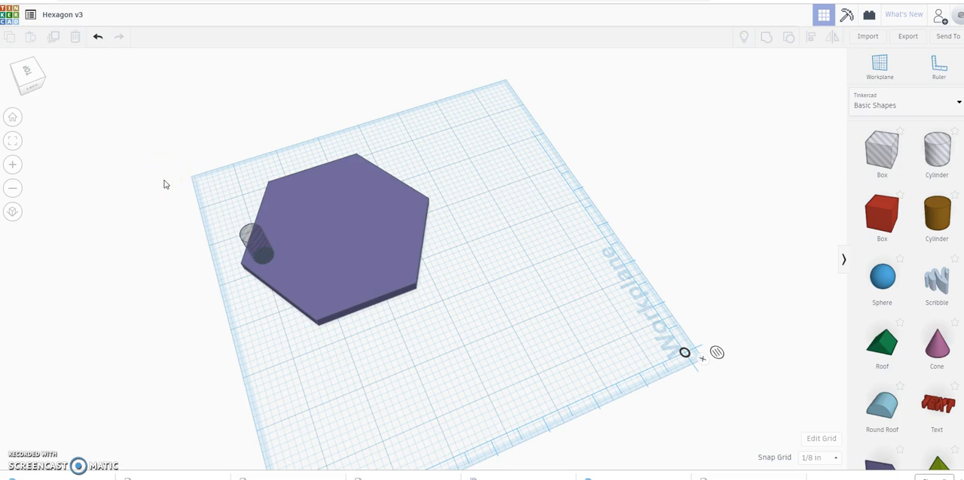
left_click_drag(164, 181, 520, 326)
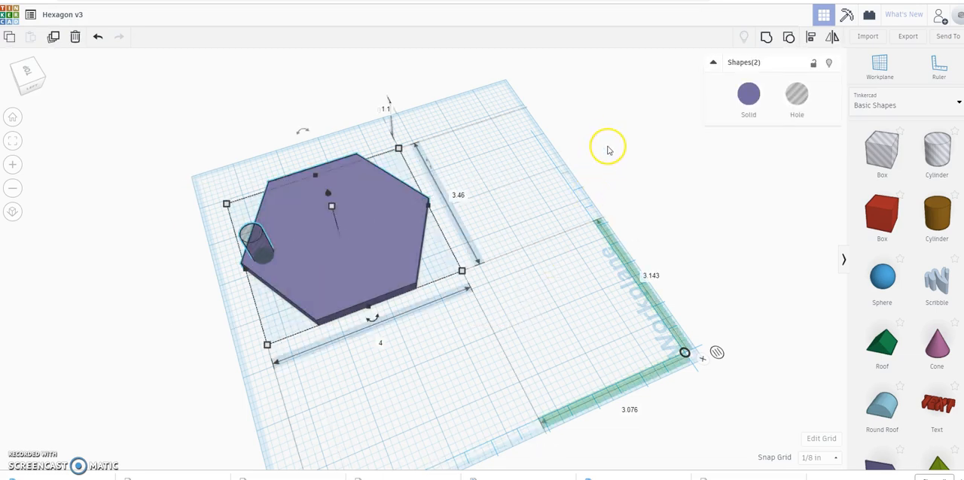
left_click(765, 38)
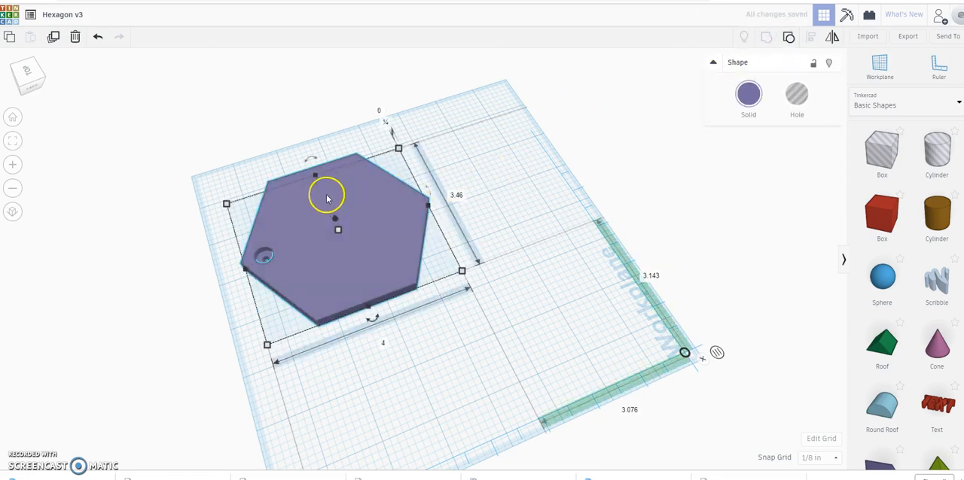
right_click_drag(248, 311, 299, 328)
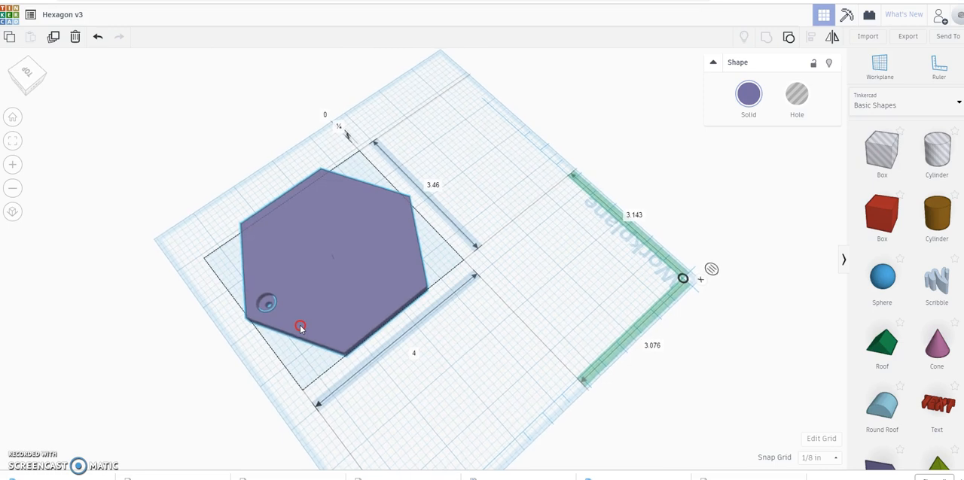
left_click(300, 328)
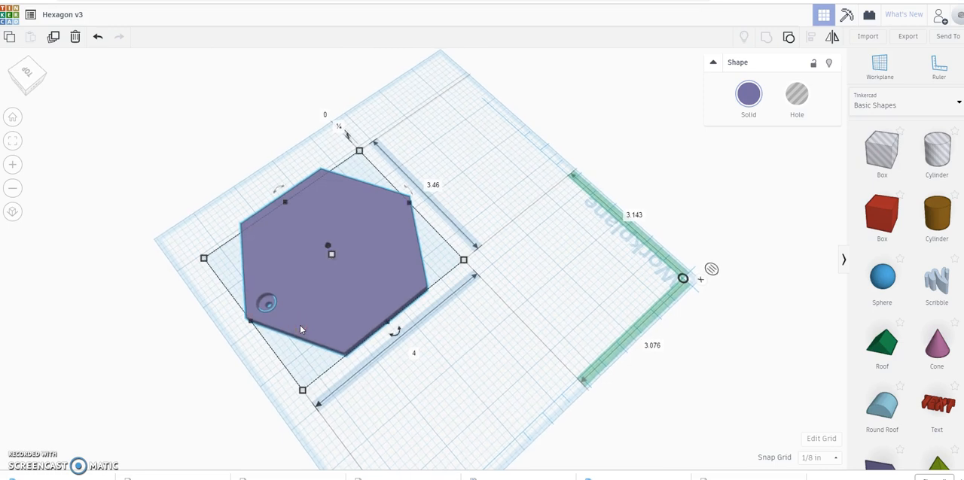